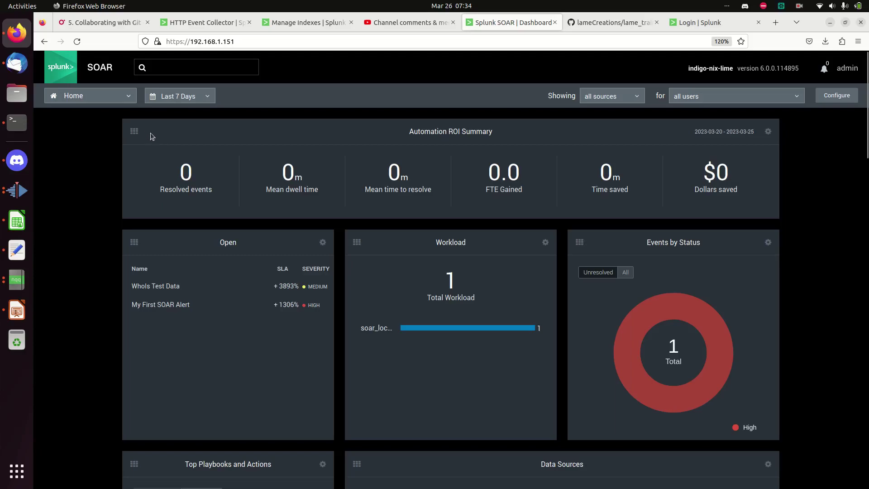
Open the Playbooks page, write the name "aaa [a] Youtube Search" in the playbook name search and copy it.
click(127, 98)
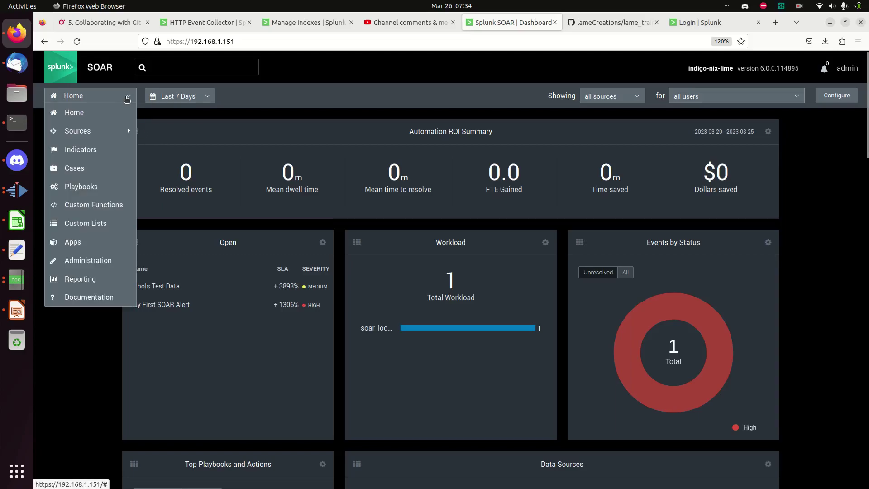
click(80, 195)
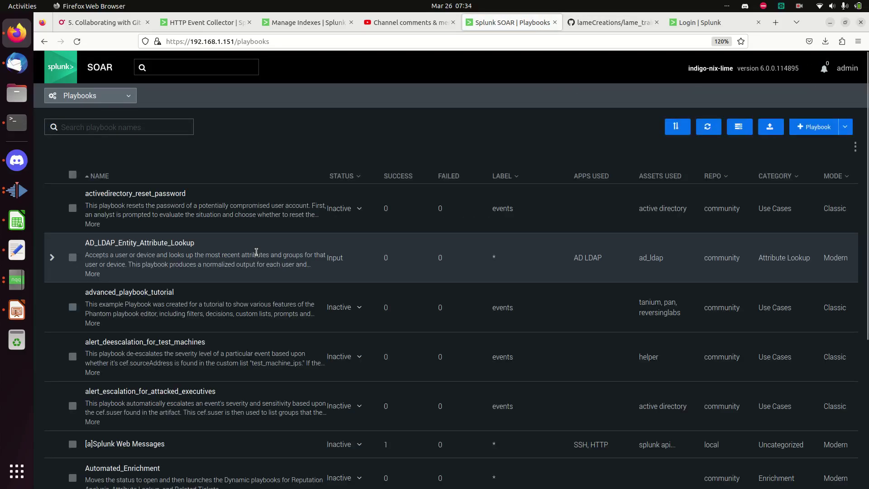
click(124, 129)
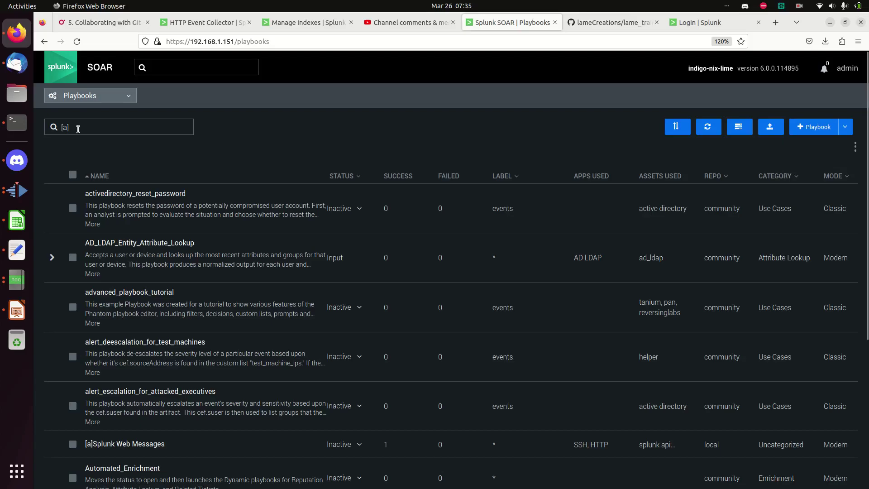
click(61, 126)
text(aaa)
click(121, 121)
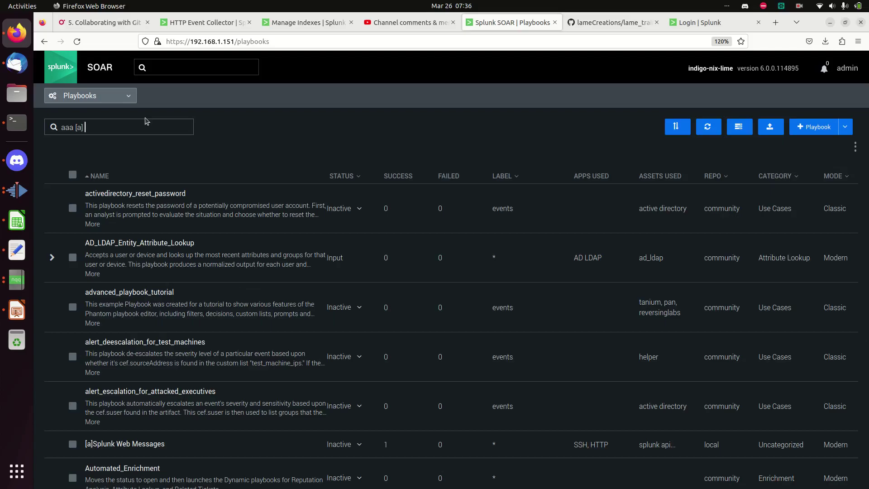
text(Youtube Search)
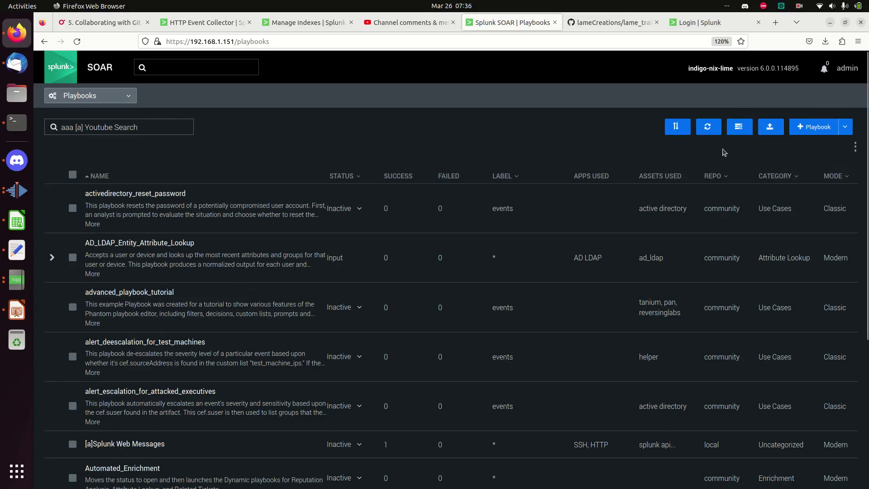
triple_click(138, 126)
key(ctrl+c)
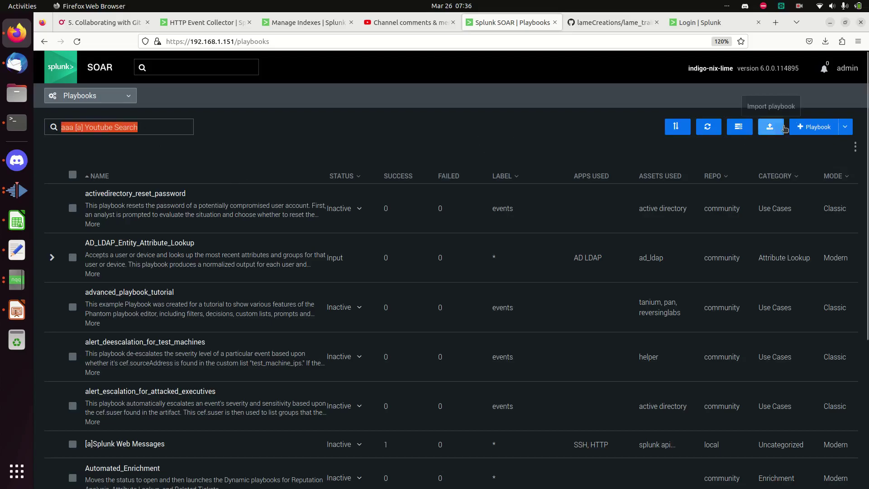
Create a new Automation playbook and name it "aaa [a] Youtube Search" using the copied text.
click(814, 124)
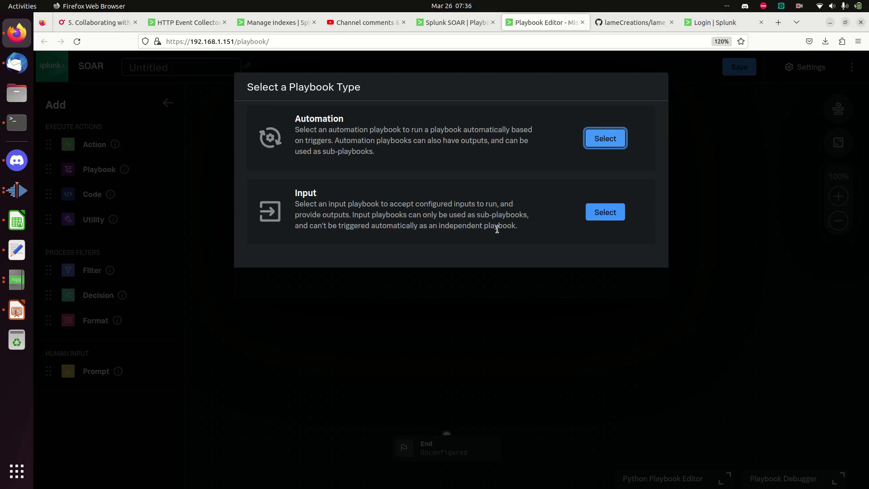
click(607, 139)
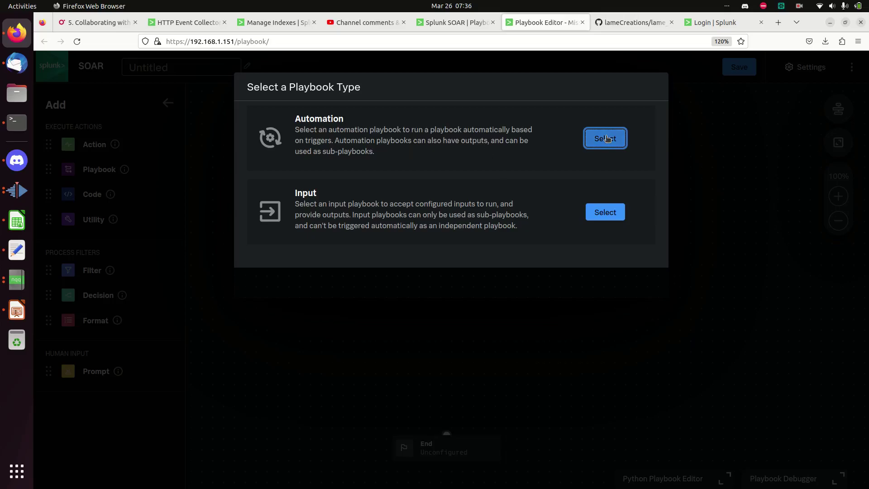
click(145, 71)
key(ctrl+v)
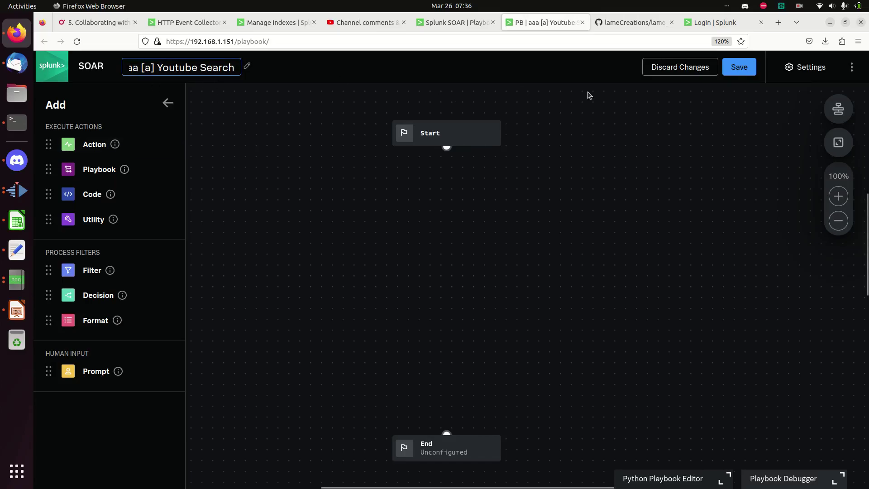
In the playbook settings, set the playbook to operate on all labels (*).
click(810, 67)
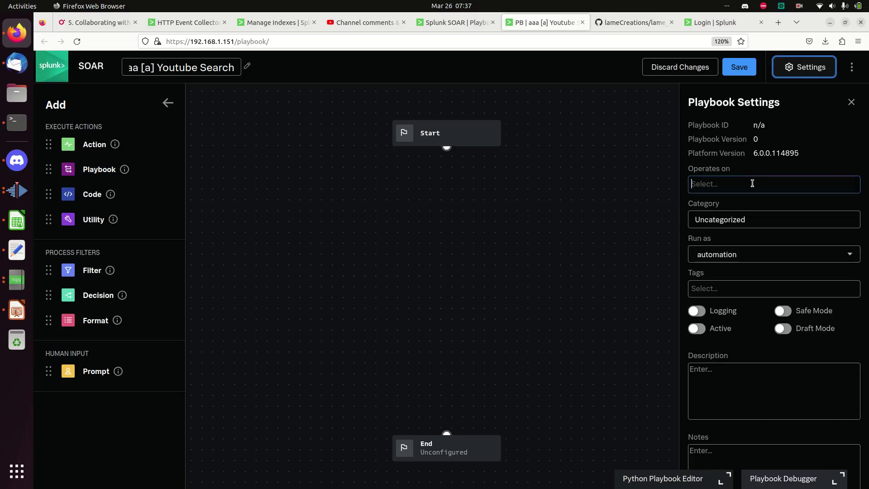
click(752, 184)
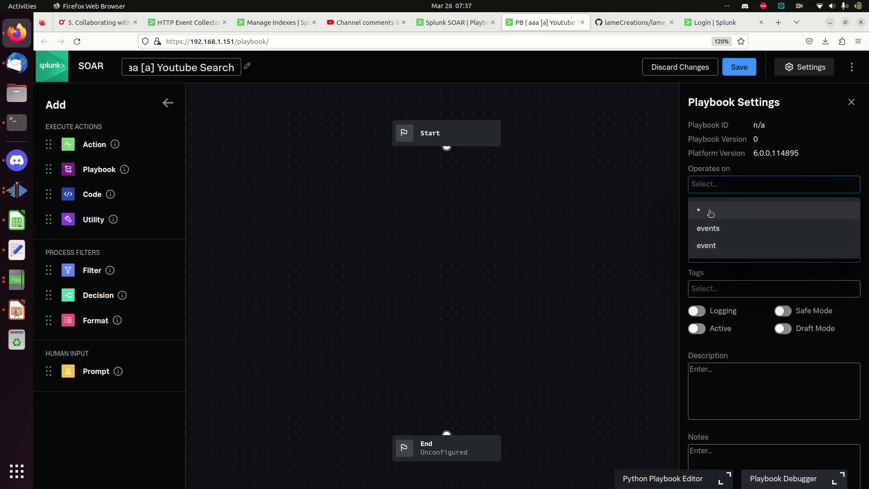
click(711, 213)
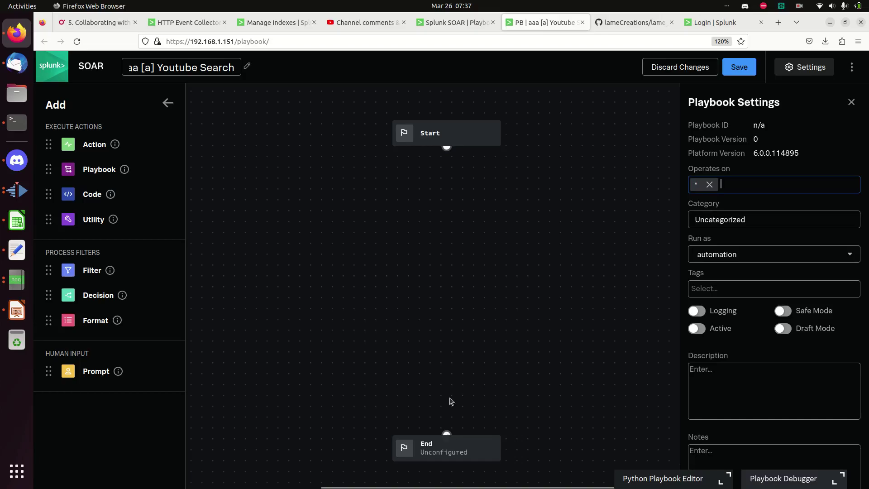
Connect an action block after Start and configure it as Splunk run query on the main splunk indexer asset.
drag(446, 144, 446, 195)
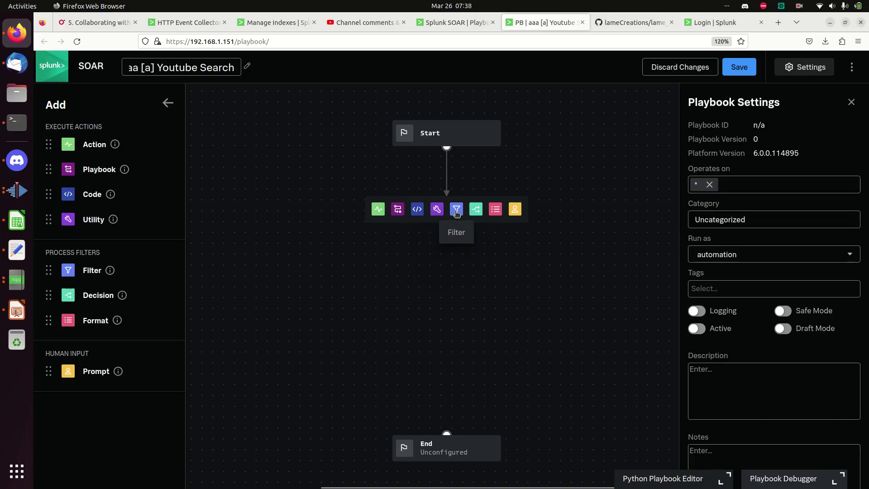
click(379, 210)
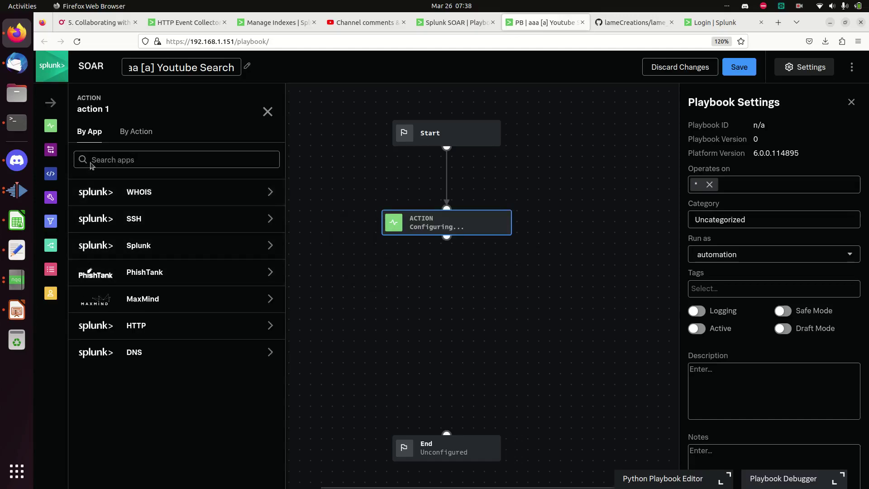
click(130, 131)
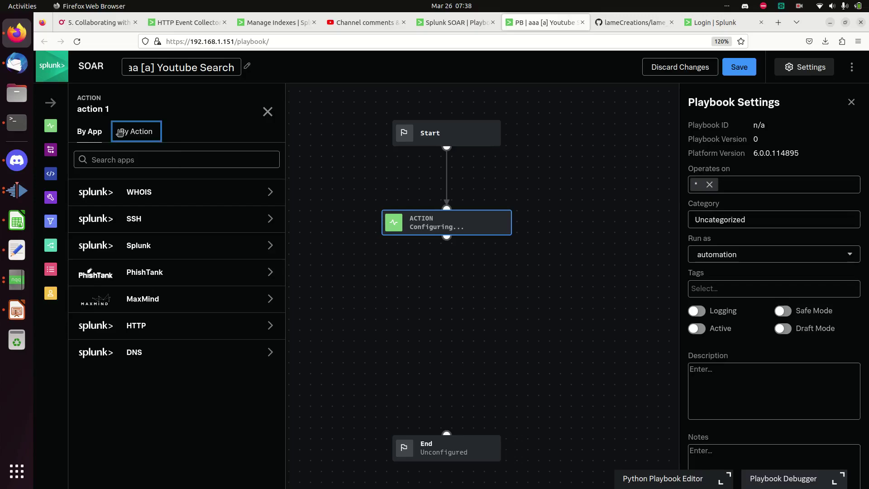
click(95, 140)
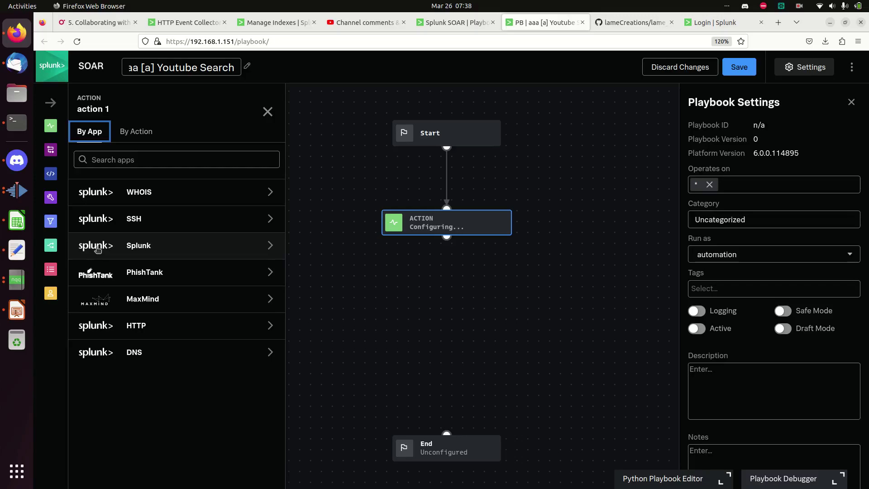
click(97, 250)
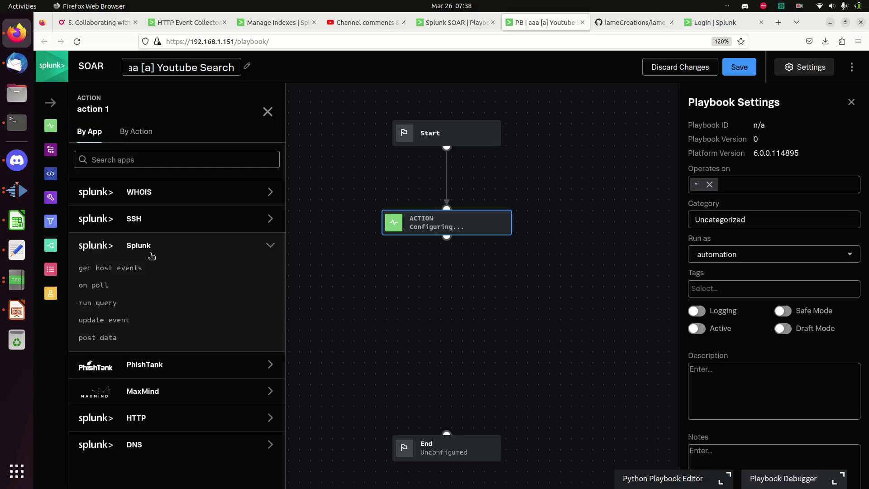
click(114, 304)
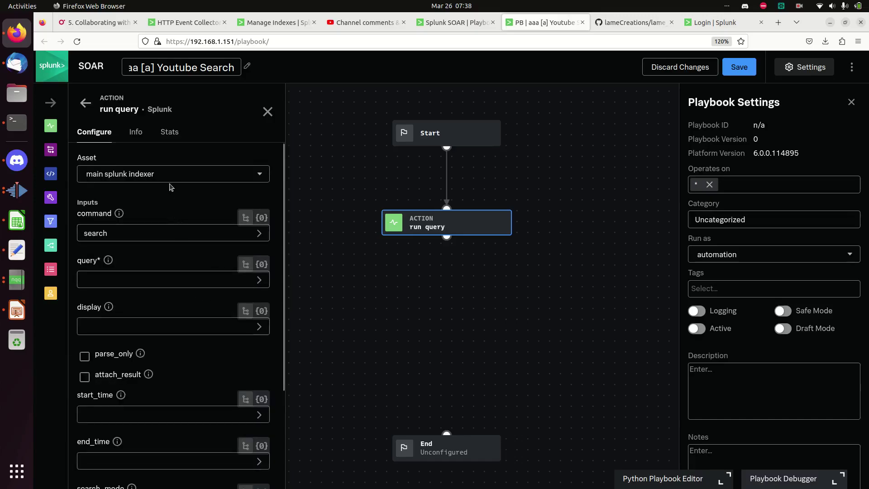
click(261, 173)
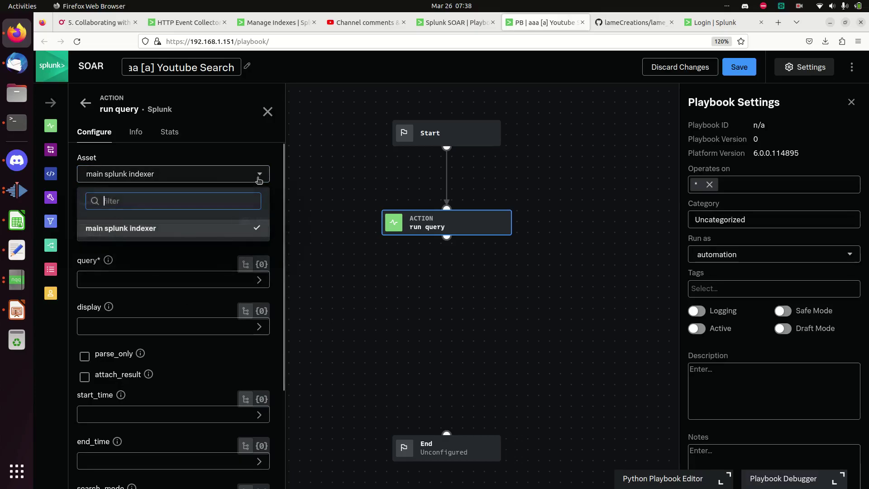
click(135, 231)
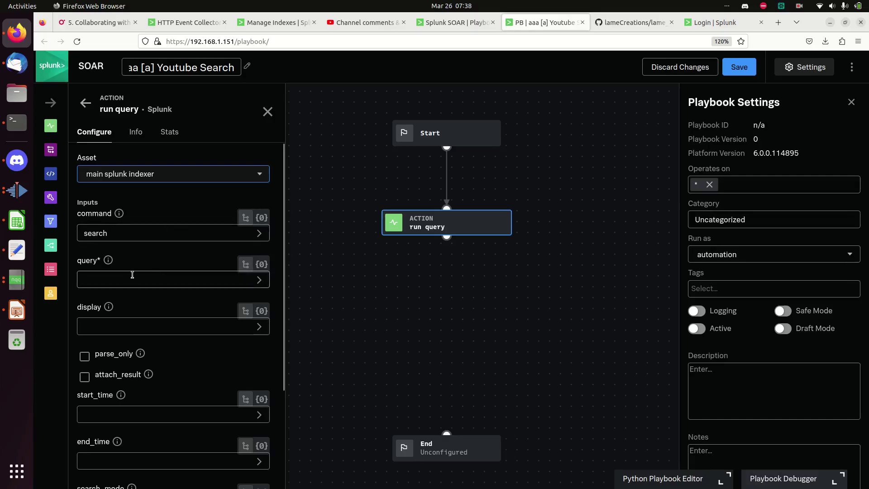
Switch the query input to a formatted message, then remove its {0} placeholder and its empty message parameter.
click(95, 279)
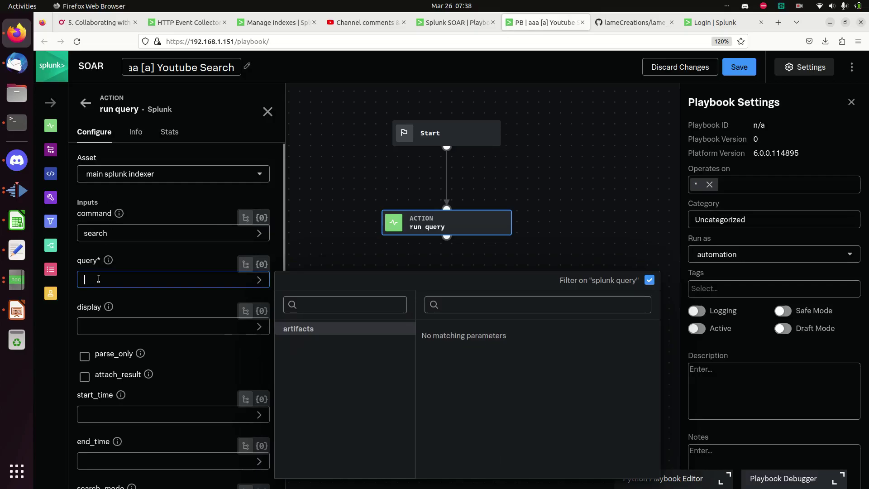
click(262, 267)
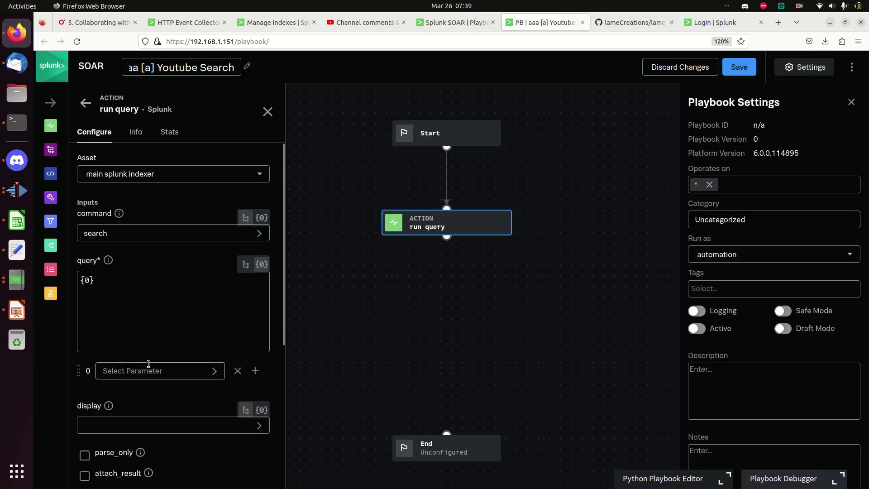
click(107, 279)
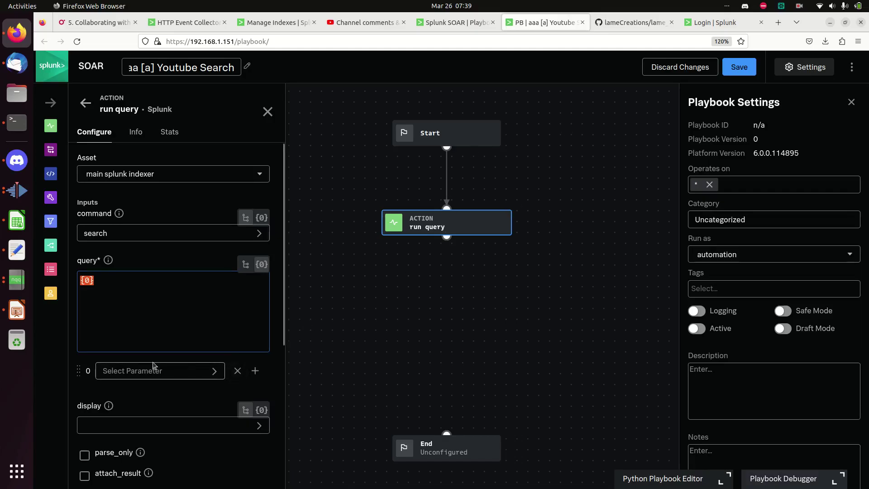
click(135, 312)
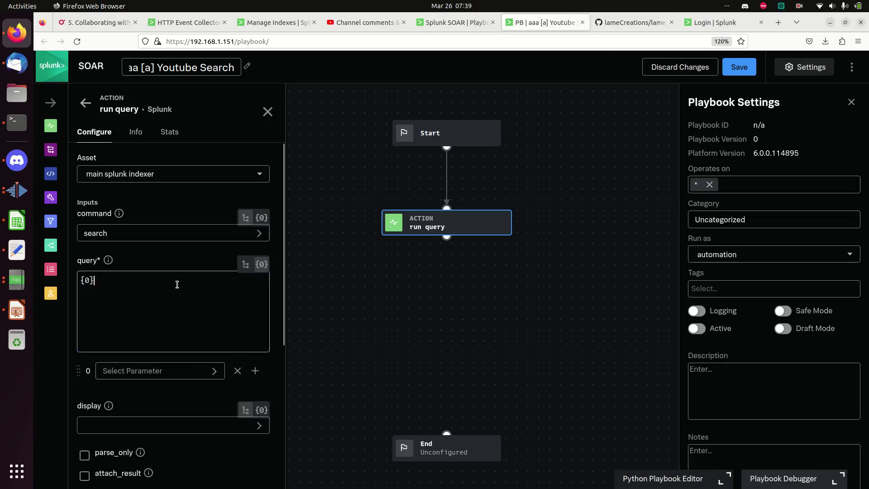
key(BackSpace)
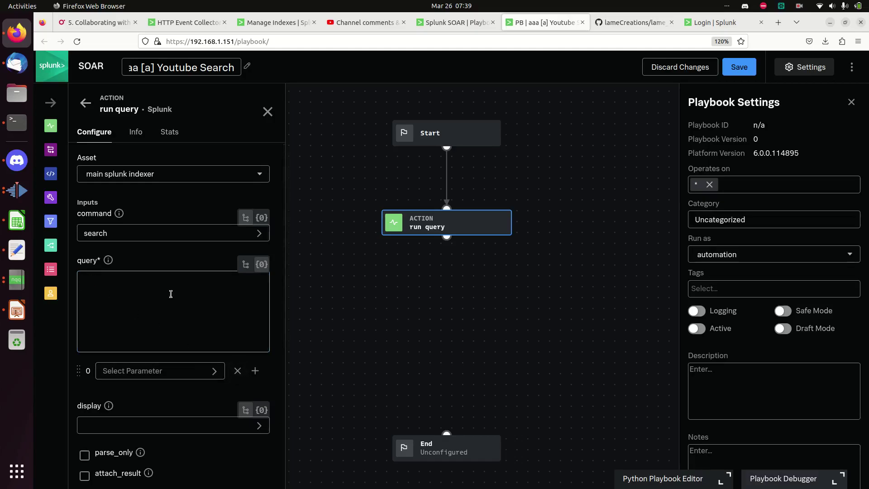
click(240, 373)
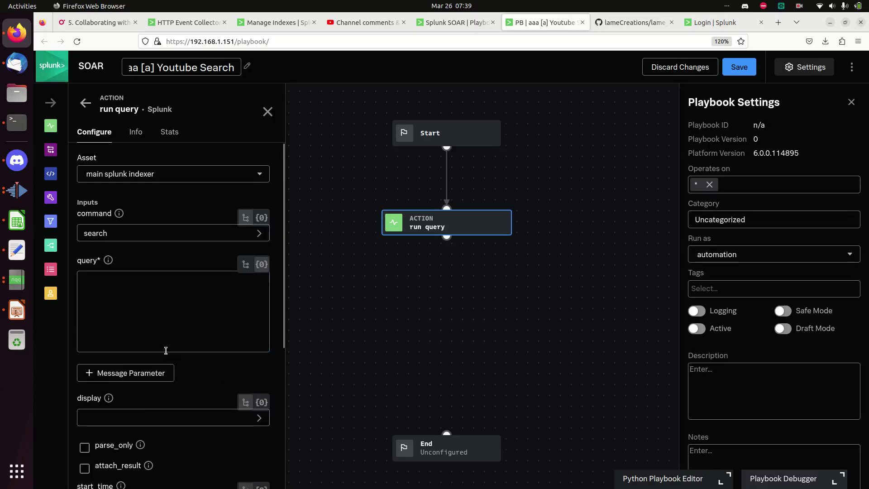
Enter "index=_internal | head 1" as the search query of the run query action.
click(203, 290)
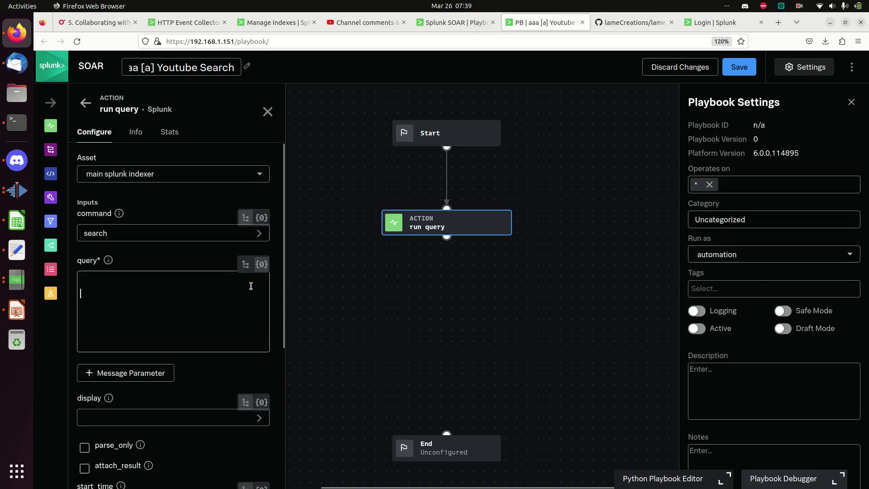
text(se)
key(BackSpace)
key(BackSpace)
key(BackSpace)
text(index=_internal)
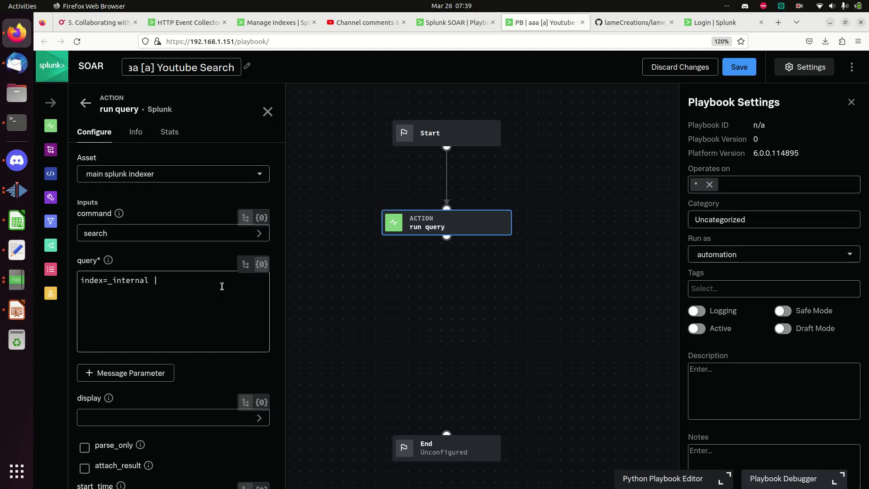
text( | head 1)
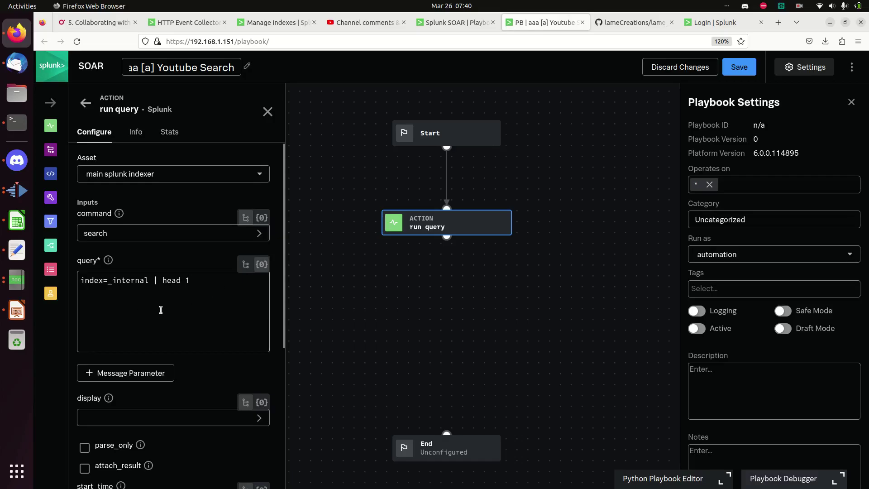
Change the query to "index=corelight | table src_ip, dest_ip, _time".
drag(204, 281, 163, 281)
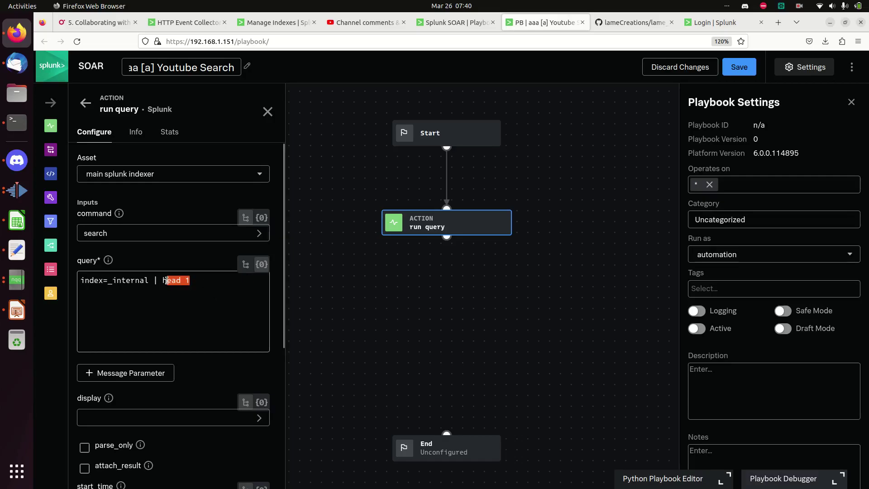
double_click(132, 280)
text(corelight)
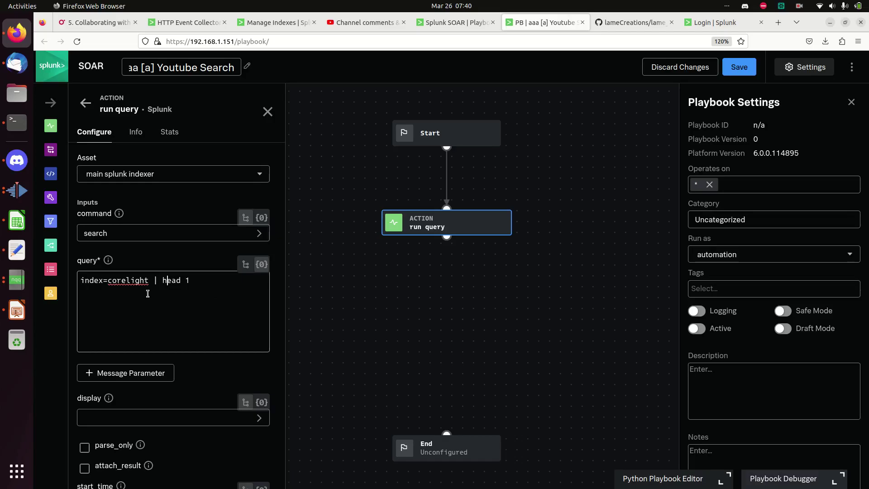
key(Delete)
key(Delete)
key(Delete)
key(Delete)
key(Delete)
key(Delete)
key(Delete)
text(table src_ip, dest_ip, _time)
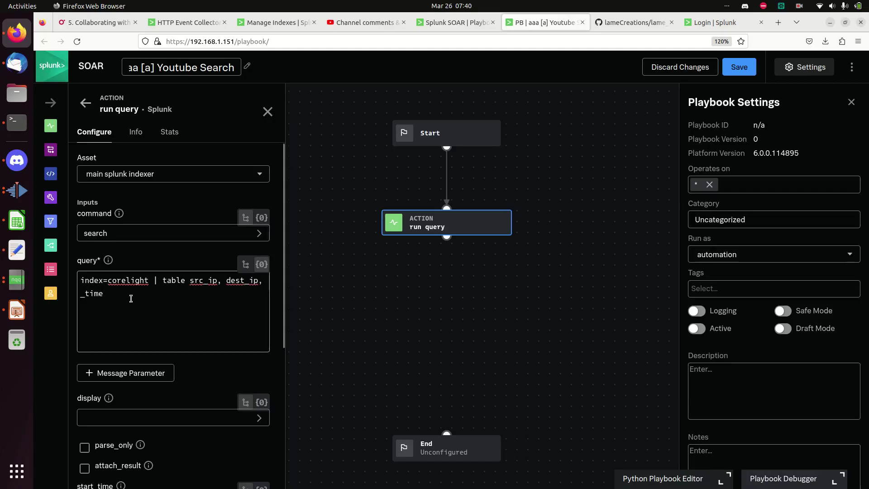
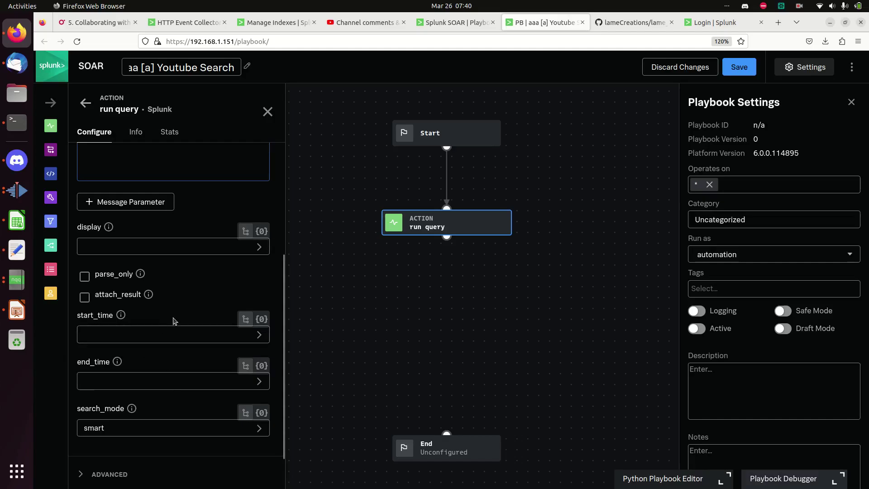
scroll(175, 322, up, 2)
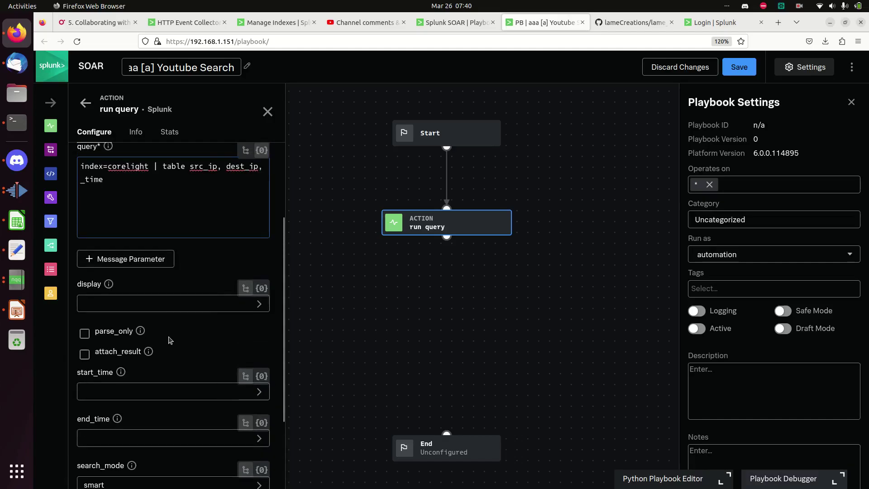
scroll(170, 341, down, 2)
scroll(161, 352, down, 2)
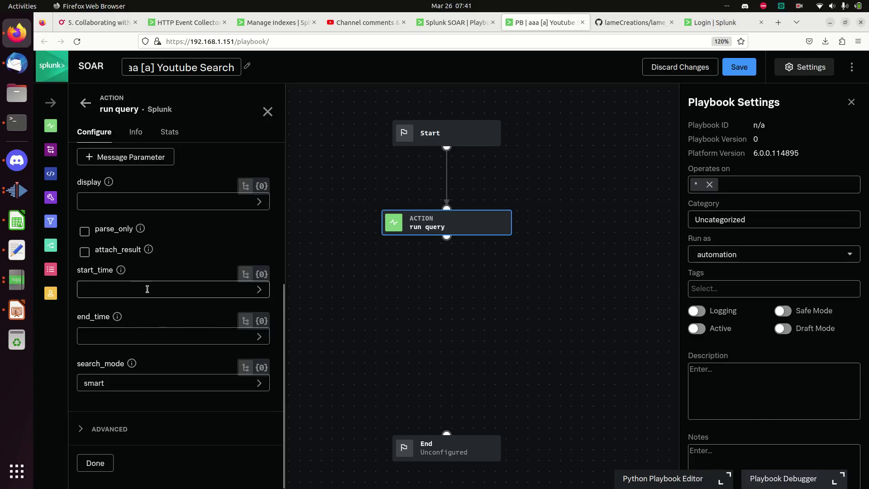
Insert "$earliest$=-60m | head 1" into the query between index=corelight and the table command.
scroll(174, 330, up, 5)
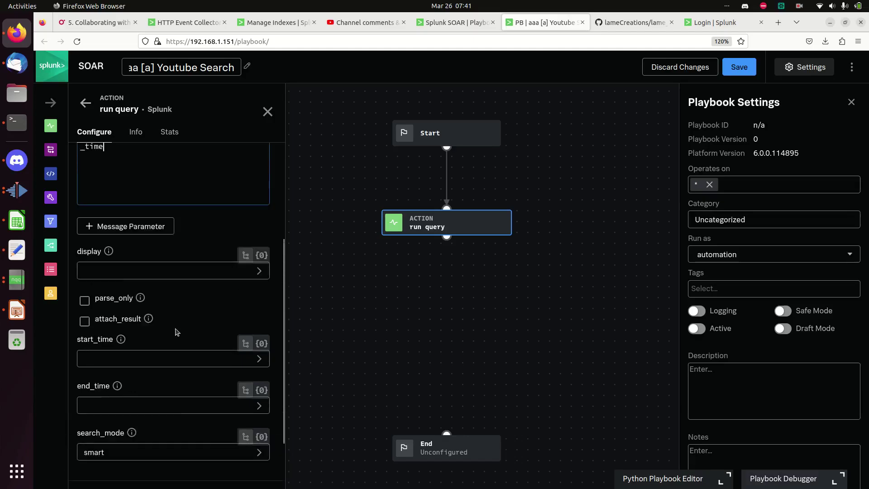
scroll(153, 292, up, 1)
double_click(149, 280)
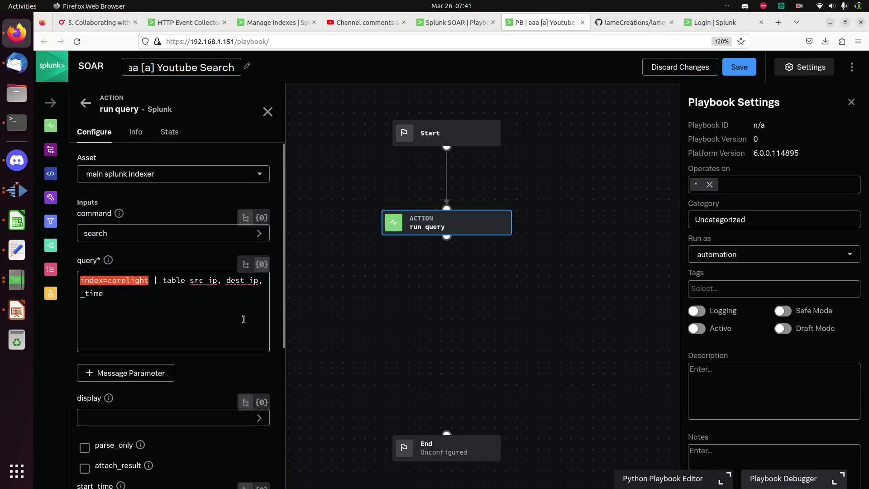
key(Right)
key(Right)
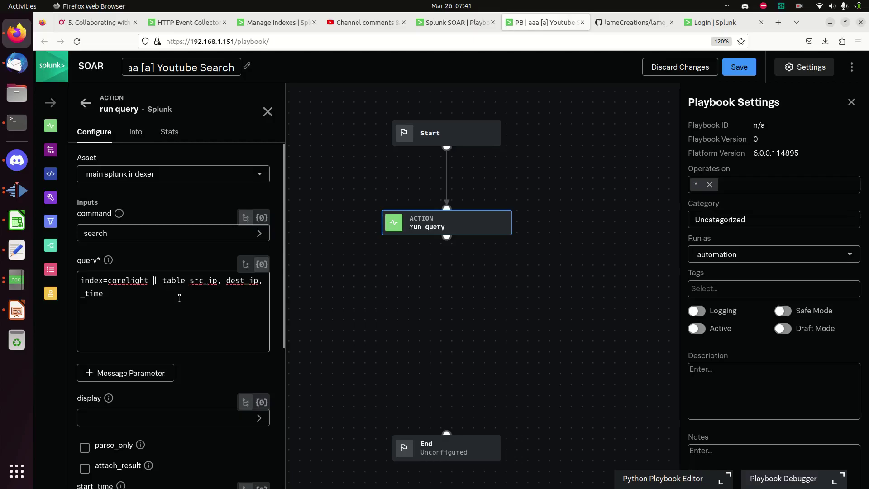
text(@)
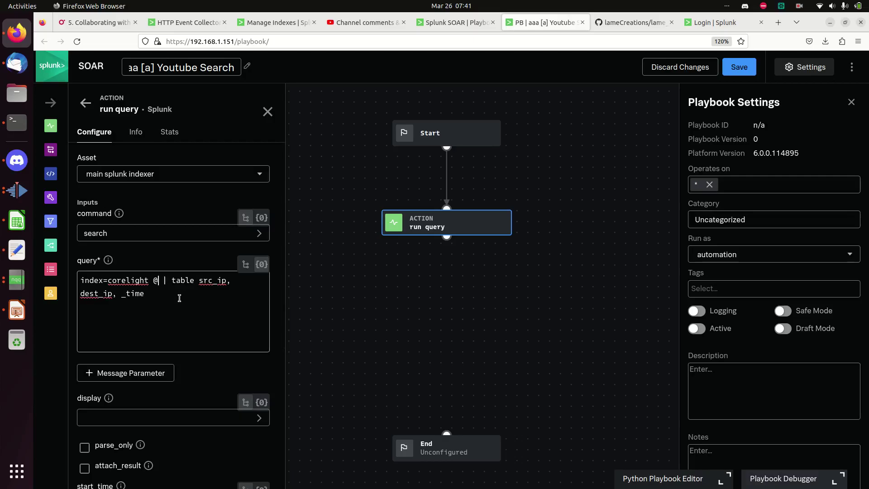
key(BackSpace)
text(@)
key(BackSpace)
text($earliest)
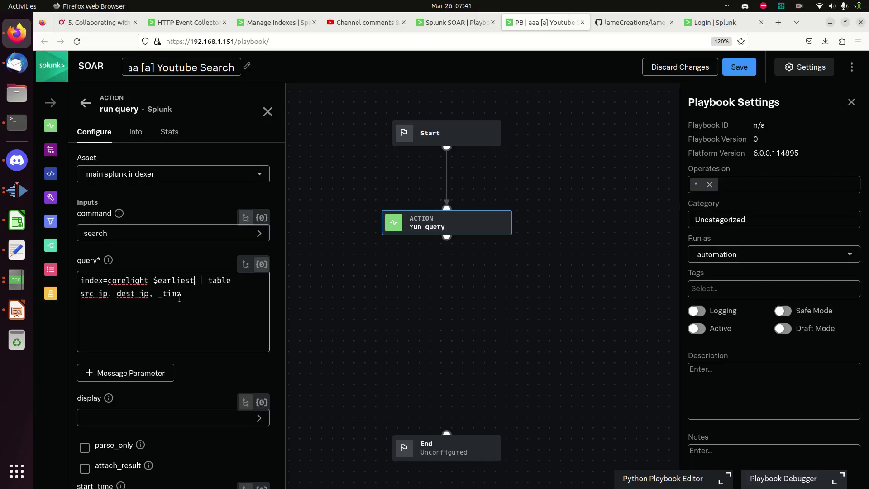
text(=)
text(-60m)
text($=-60m)
text( | head 1)
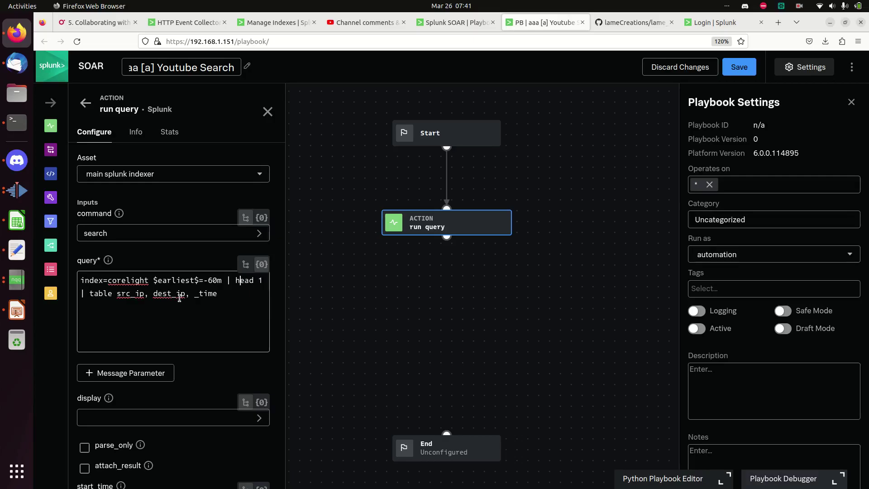
Remove the "$earliest$=-60m" time filter from the query, keeping "| head 1".
key(BackSpace)
key(BackSpace)
key(BackSpace)
key(BackSpace)
key(BackSpace)
key(BackSpace)
key(BackSpace)
key(BackSpace)
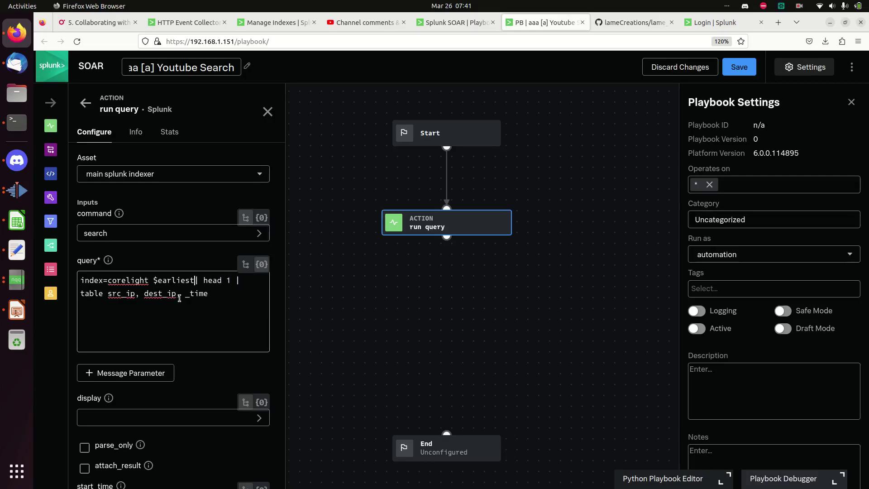
key(BackSpace)
key(BackSpace)
key(BackSpace)
key(BackSpace)
key(BackSpace)
key(BackSpace)
key(BackSpace)
key(BackSpace)
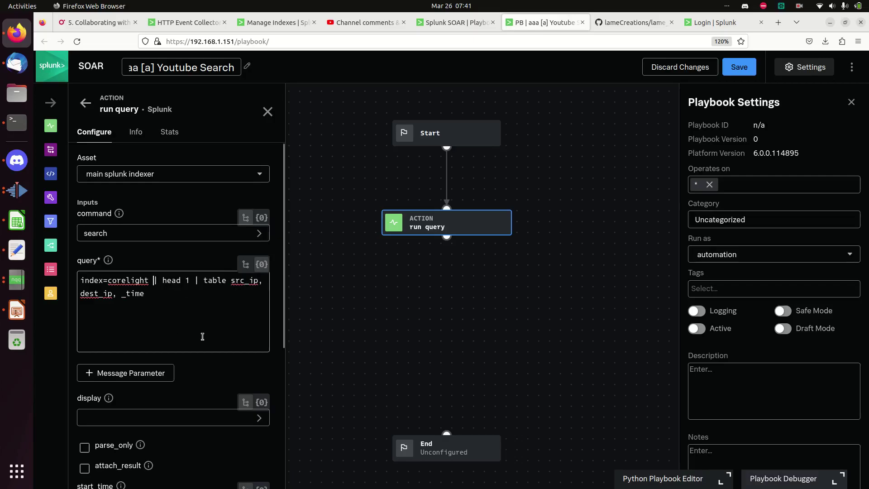
Check the search_mode input, leave it at smart, and finish configuring the run query action.
scroll(206, 337, down, 5)
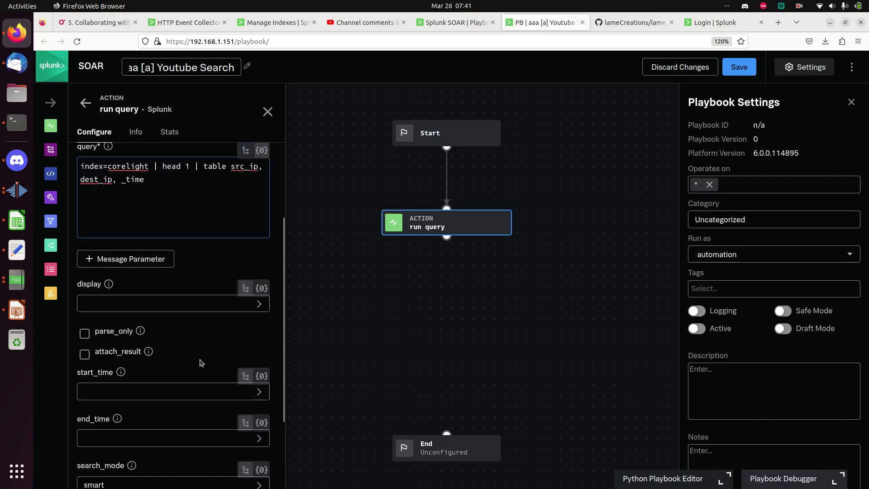
scroll(200, 362, down, 3)
scroll(200, 362, down, 2)
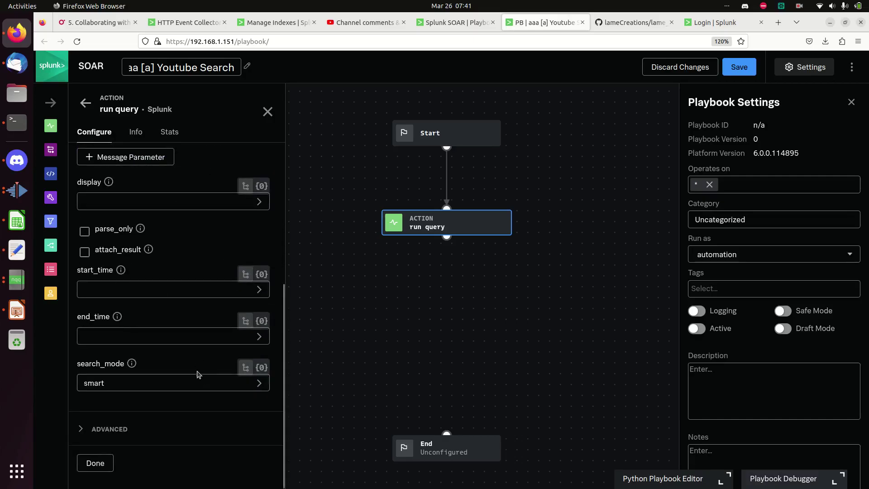
click(260, 385)
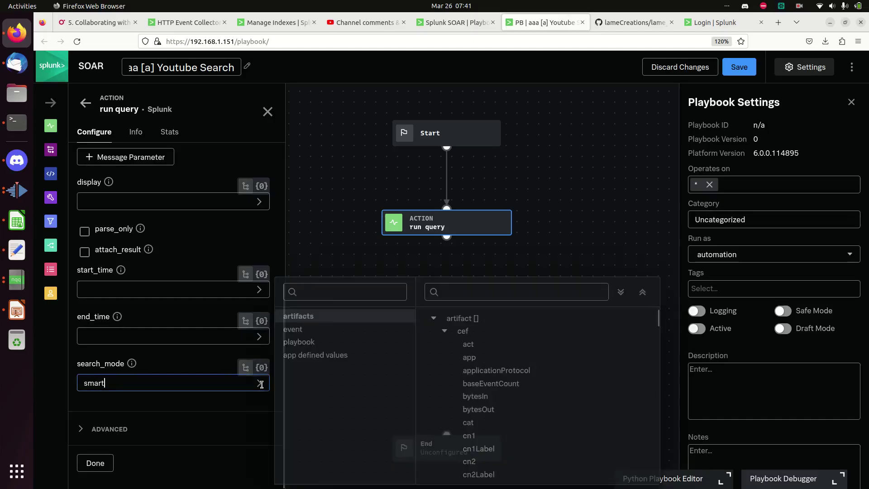
double_click(215, 379)
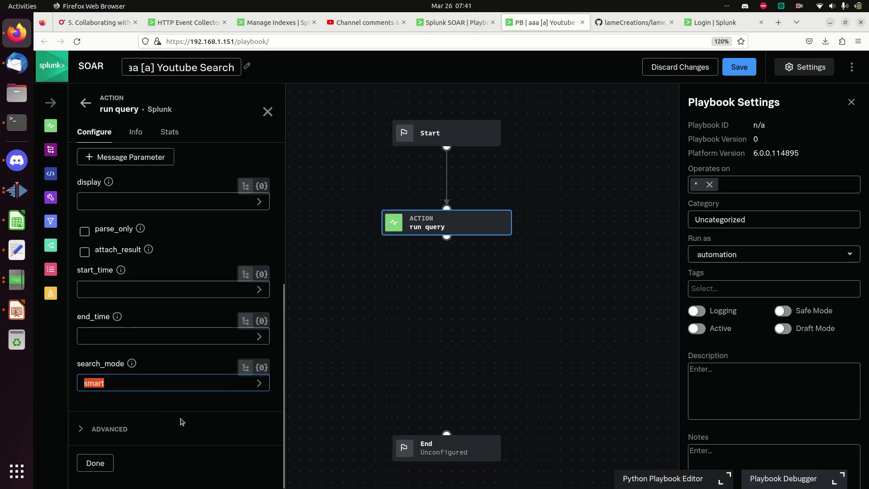
click(93, 463)
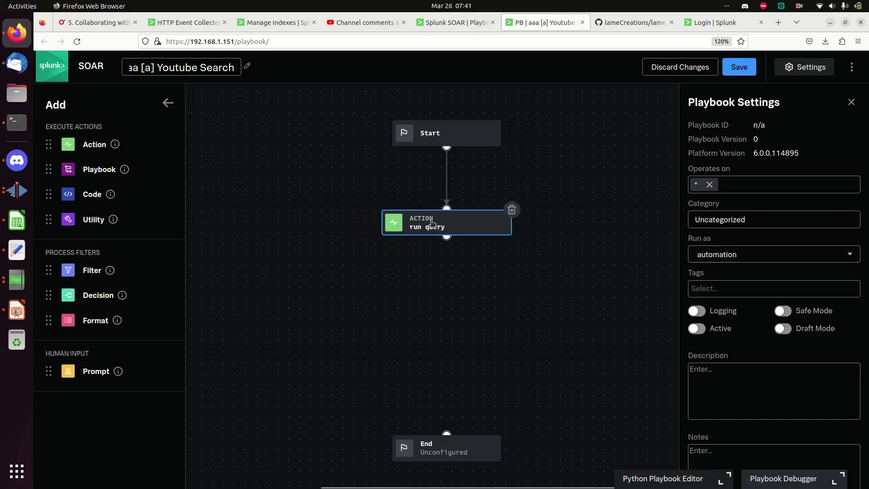
Reopen the run query action block and give it the custom name "My First Query".
click(412, 223)
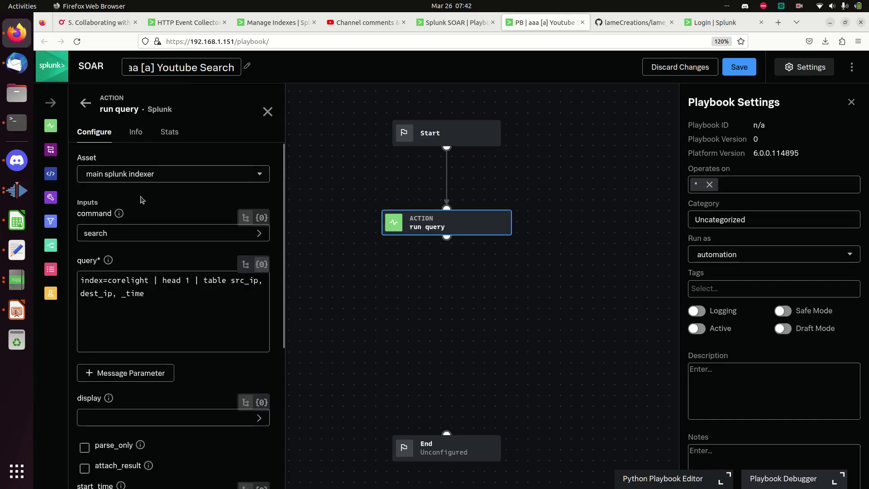
click(135, 131)
click(143, 168)
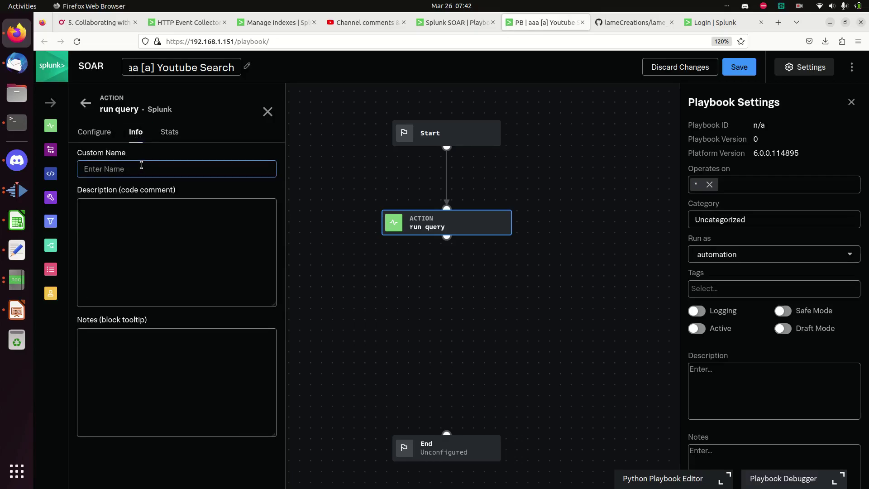
text(My First Query)
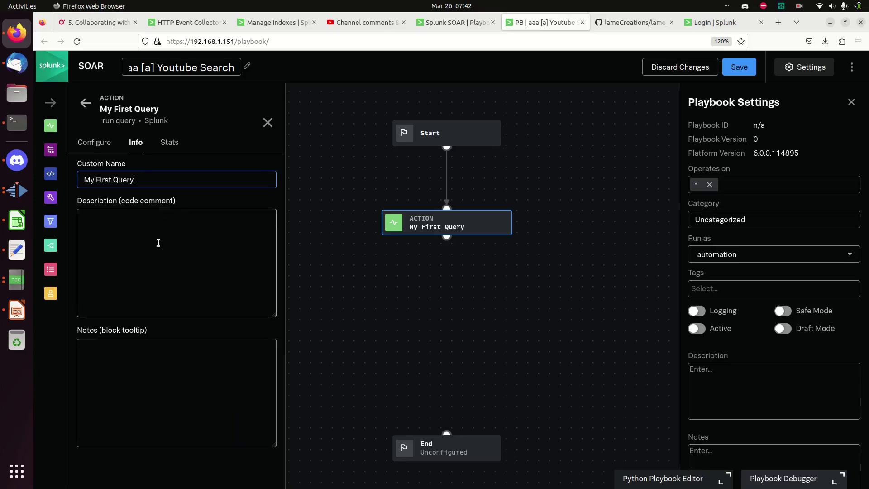
View the action block's statistics and return to its configuration.
click(167, 142)
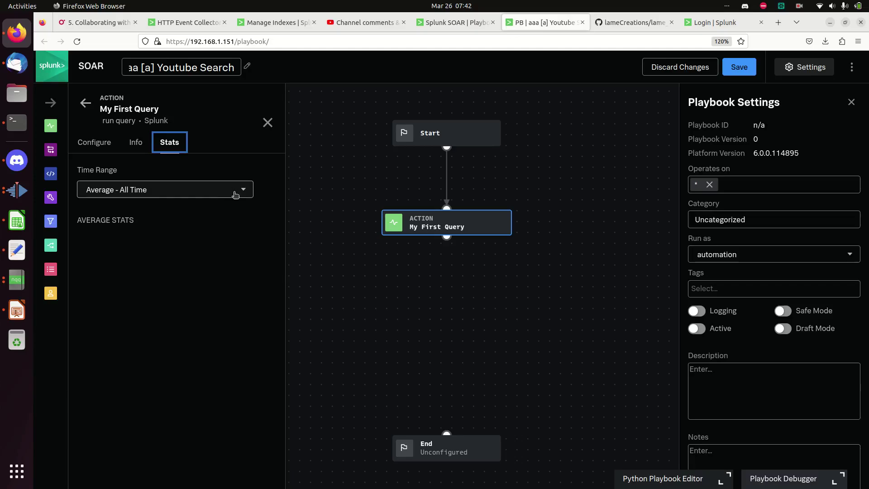
click(134, 141)
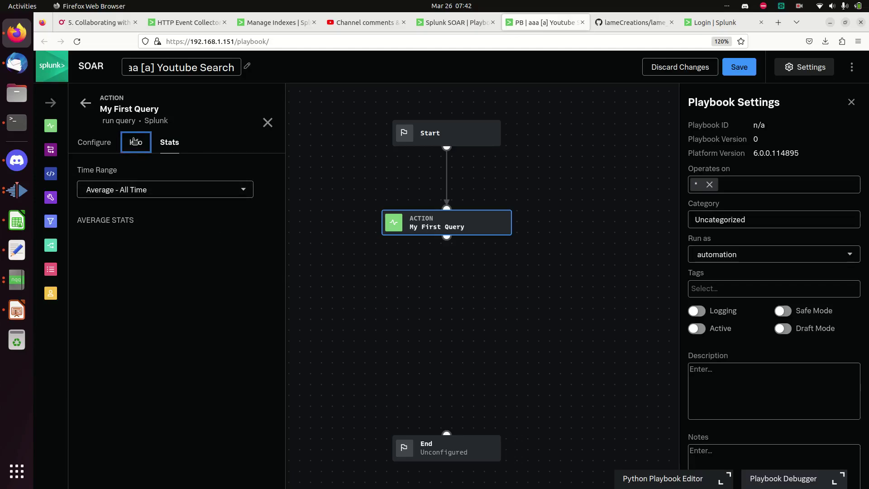
click(92, 149)
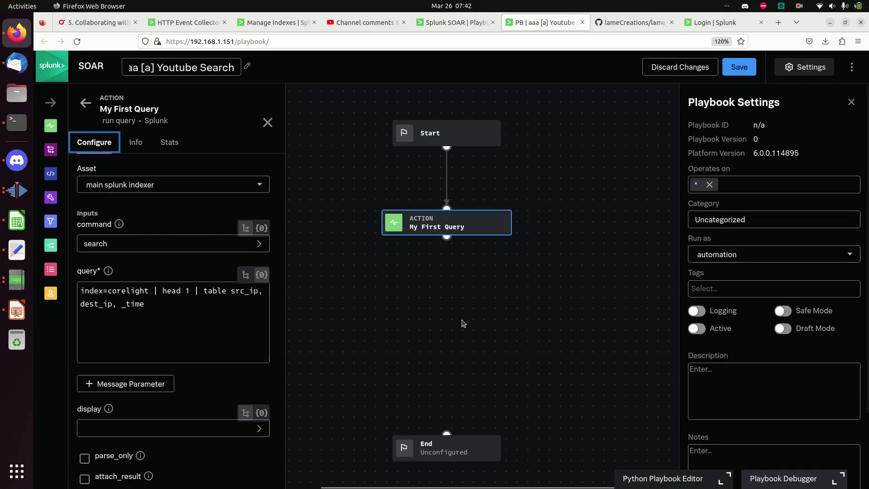
Save the playbook to the local repo with the comment "setup of first playbook".
click(739, 68)
click(383, 171)
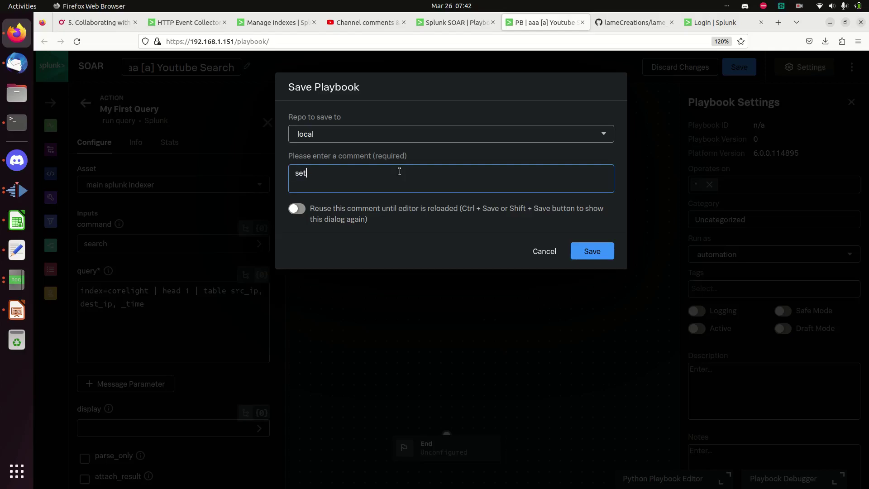
text(irst paly)
key(BackSpace)
key(BackSpace)
text(kla)
text(laybook)
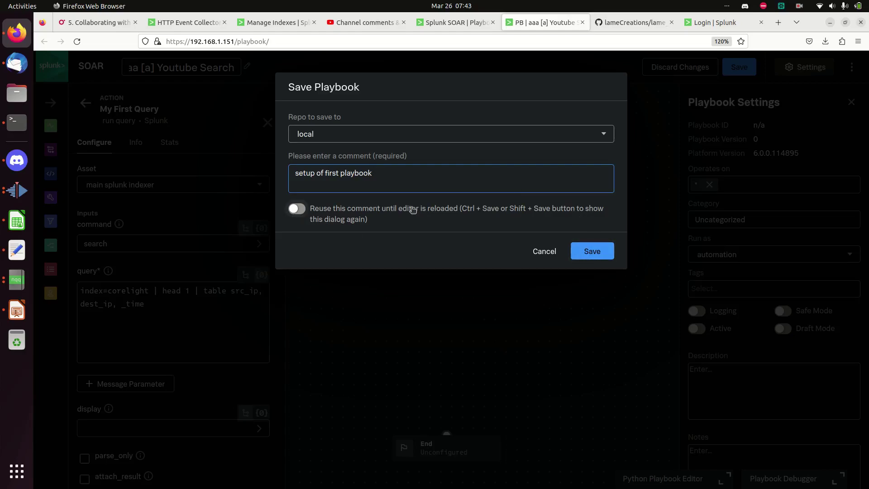
click(600, 252)
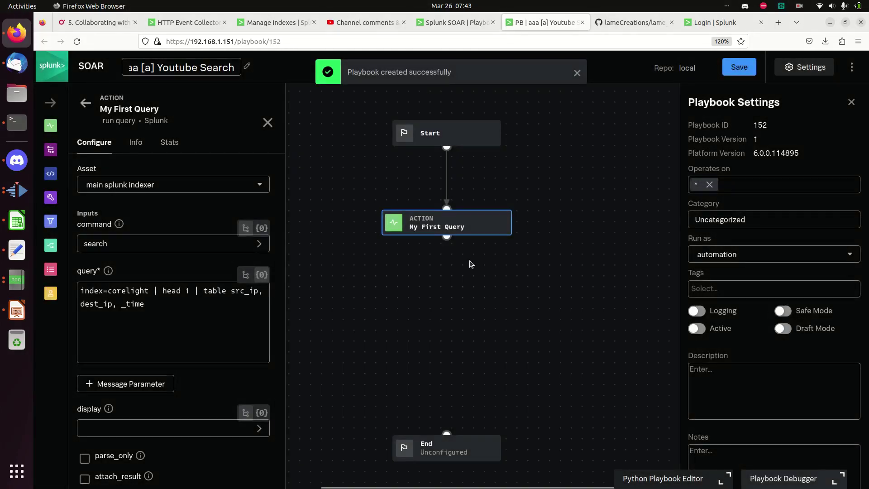
Connect the output of the My First Query block to the End block.
drag(446, 236, 462, 436)
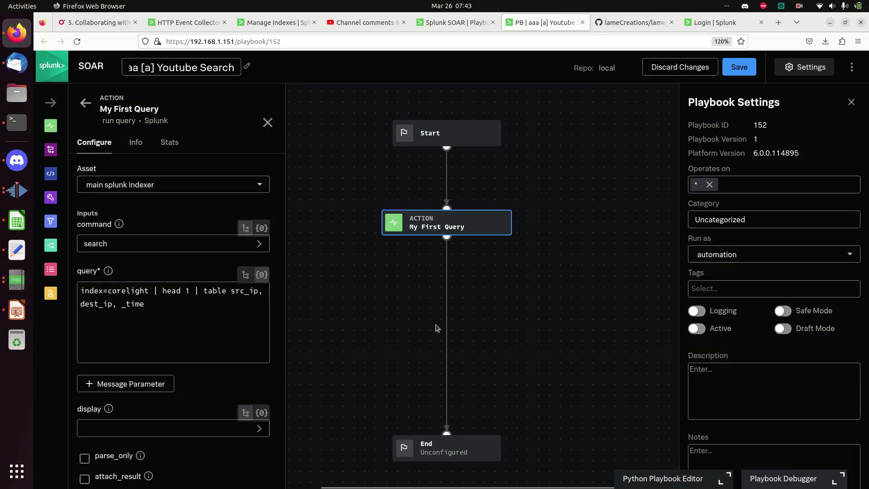
mouse_move(491, 231)
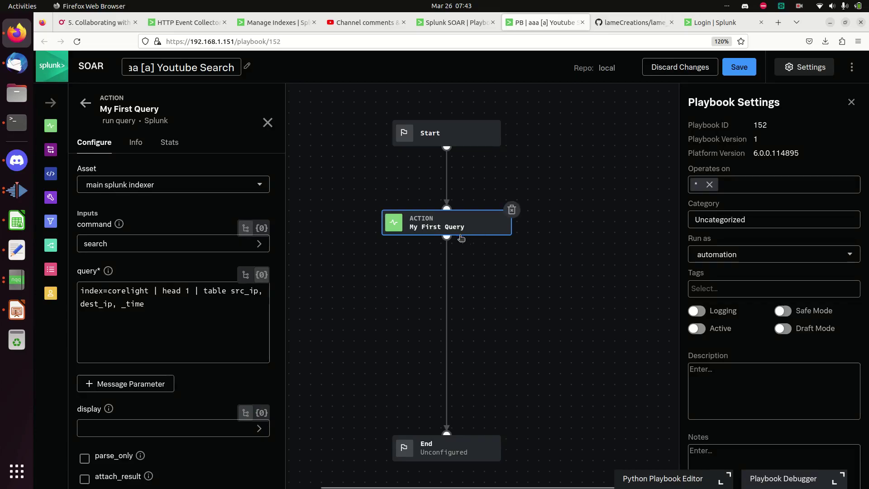
mouse_move(448, 249)
mouse_move(447, 378)
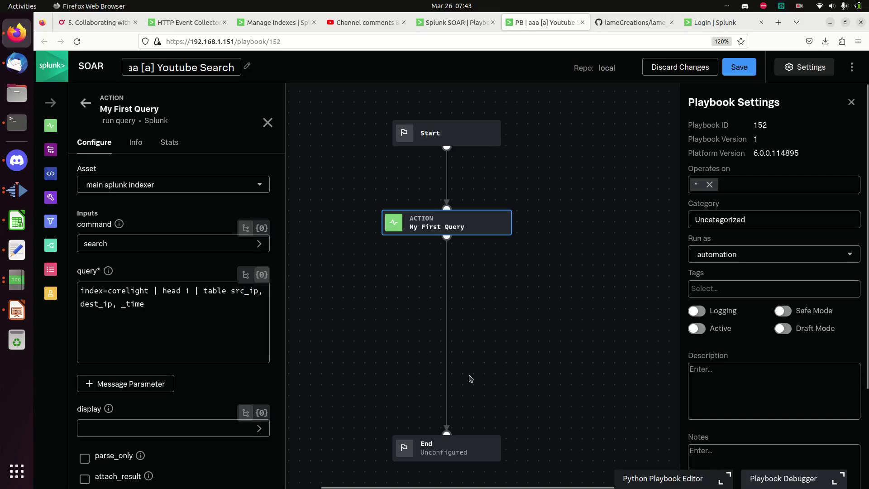
Save the playbook with the comment "drew a line" and enable reusing this comment until the editor is reloaded.
click(736, 74)
click(376, 181)
click(297, 208)
click(311, 179)
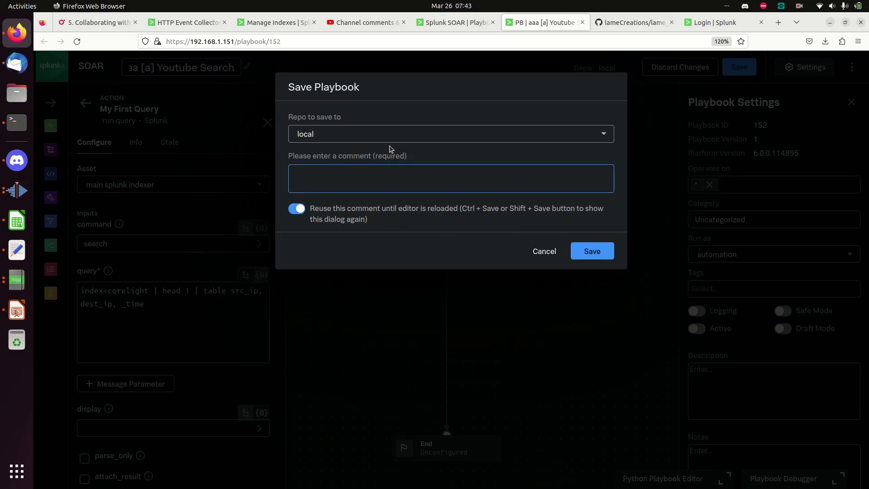
text(drew a line)
click(609, 253)
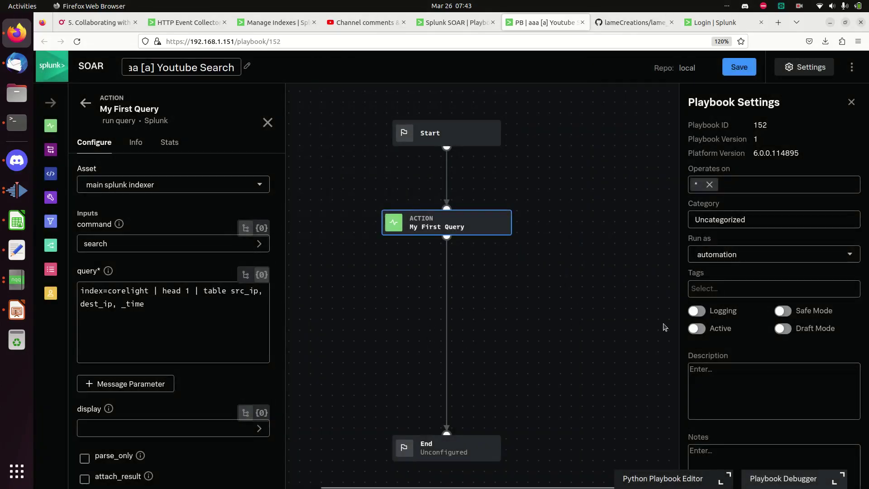
Examine the generated Python code of the my_first_query function, including its parameters and custom code section, then close the code editor.
click(688, 479)
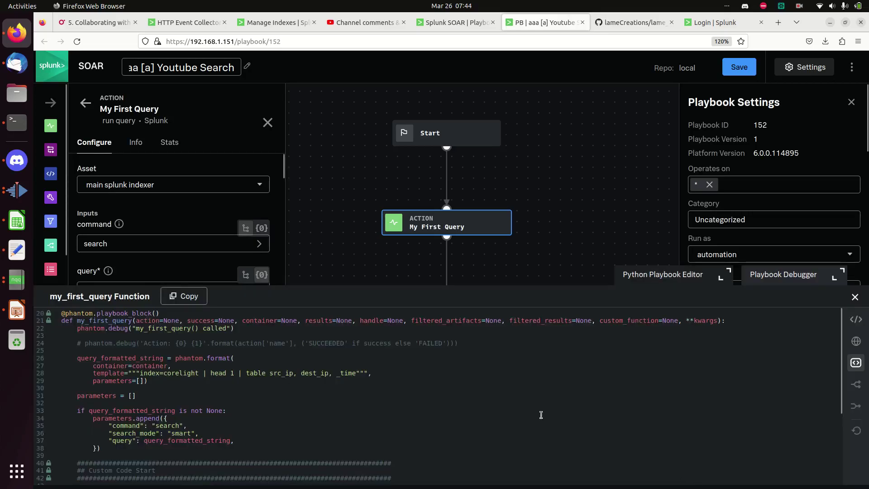
scroll(154, 371, down, 4)
scroll(166, 405, up, 4)
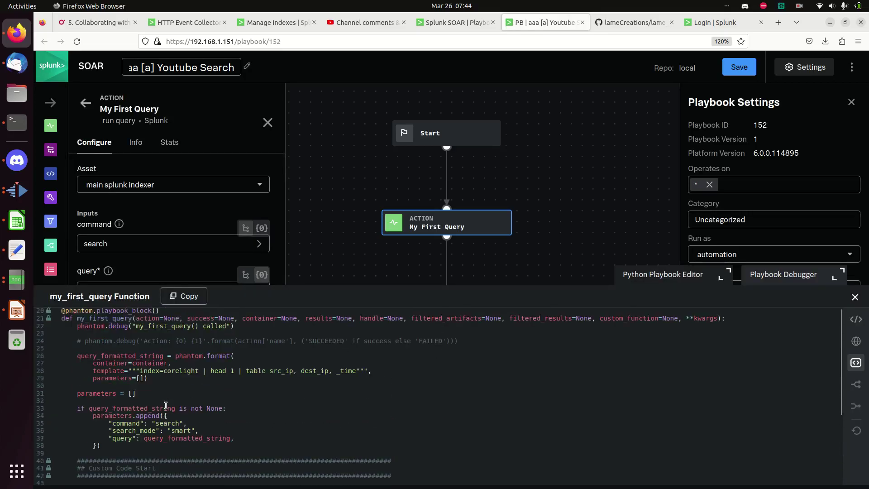
scroll(141, 424, down, 4)
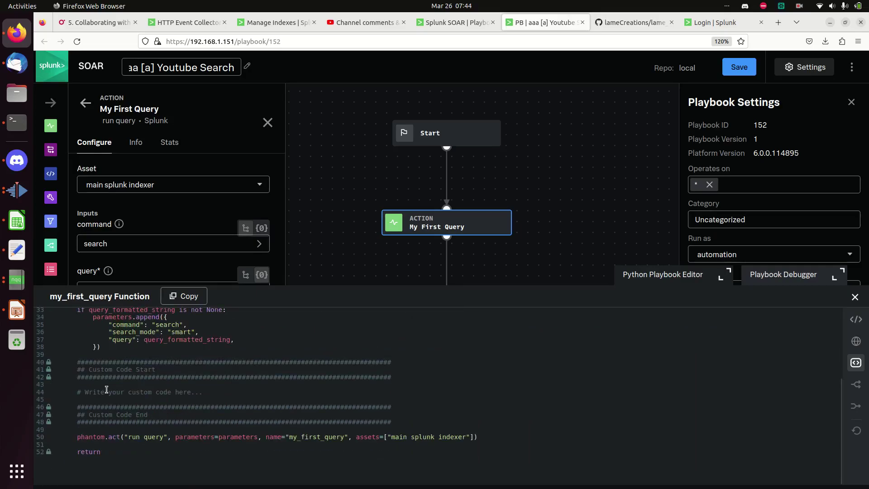
scroll(243, 430, up, 4)
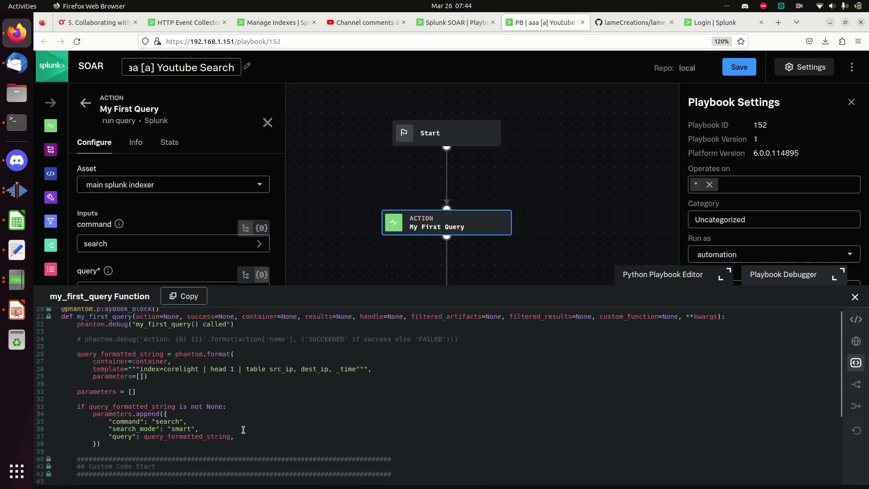
scroll(243, 430, down, 4)
scroll(305, 419, up, 4)
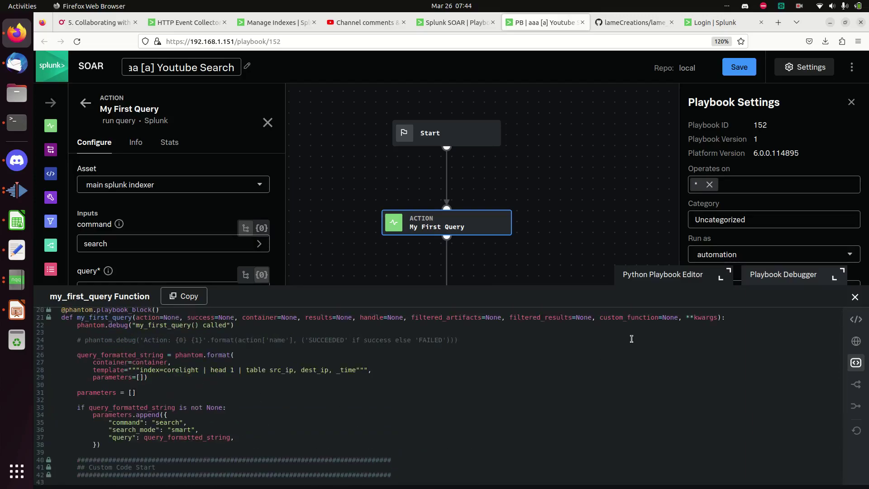
click(856, 297)
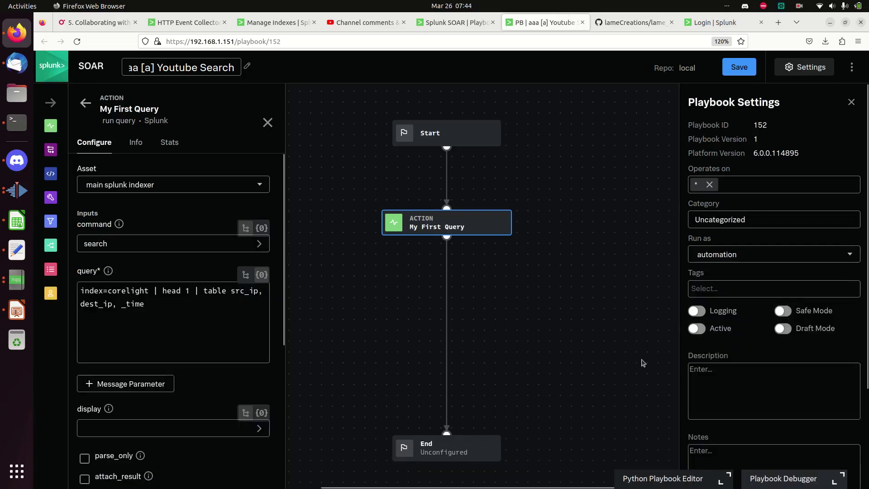
Test the playbook in the Playbook Debugger on event ID 1 with the scope set to All Artifacts.
click(784, 481)
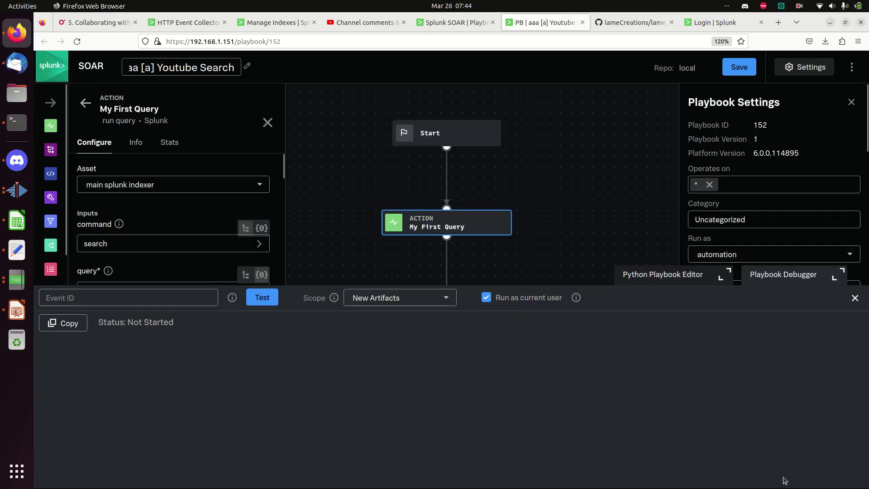
click(150, 298)
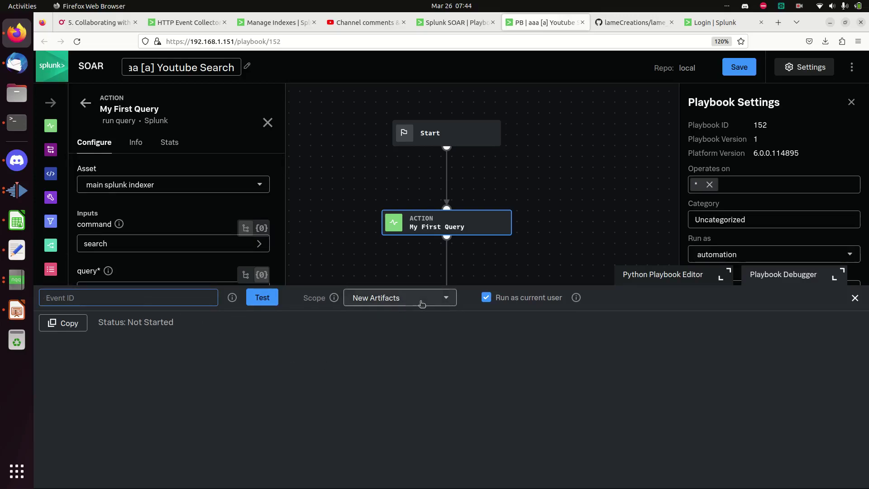
click(422, 303)
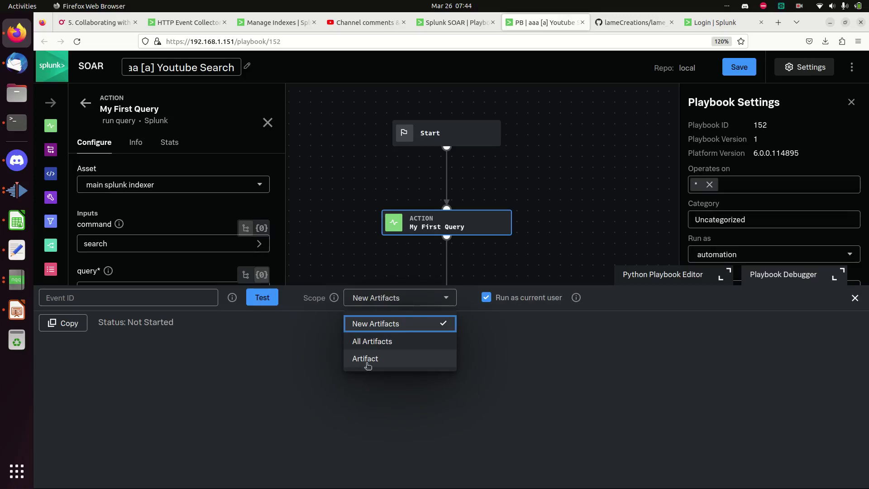
click(379, 342)
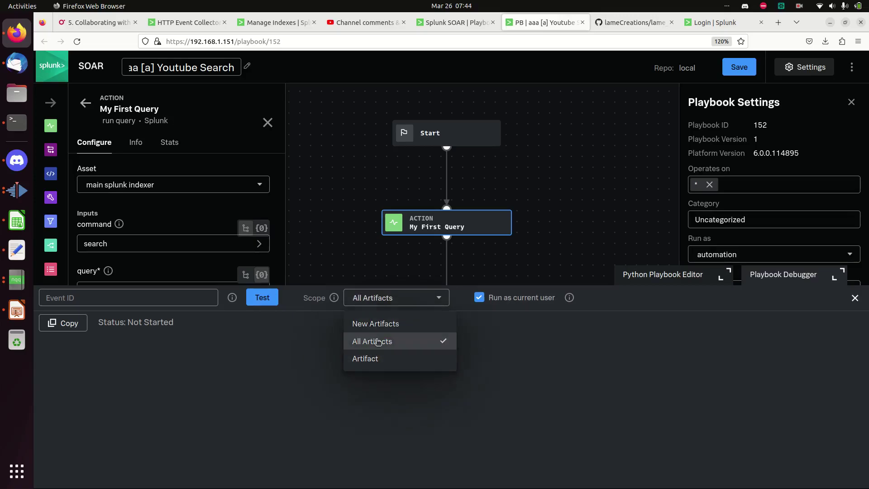
click(116, 297)
text(1)
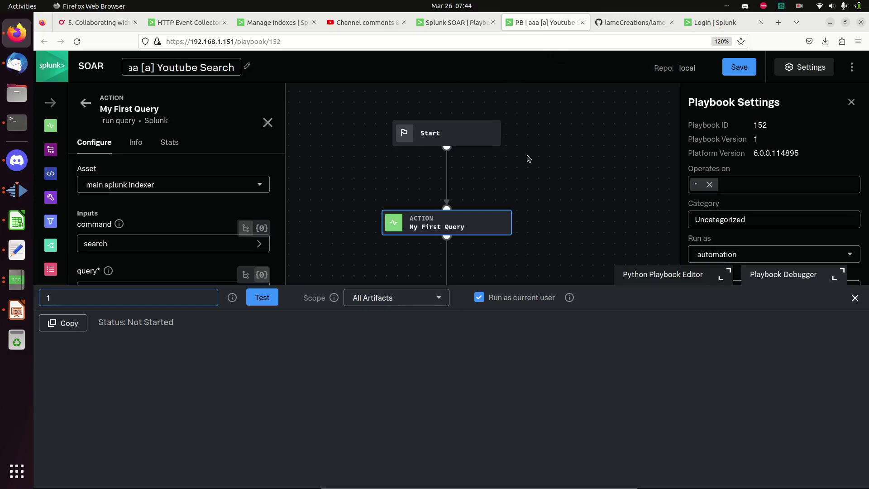
click(267, 298)
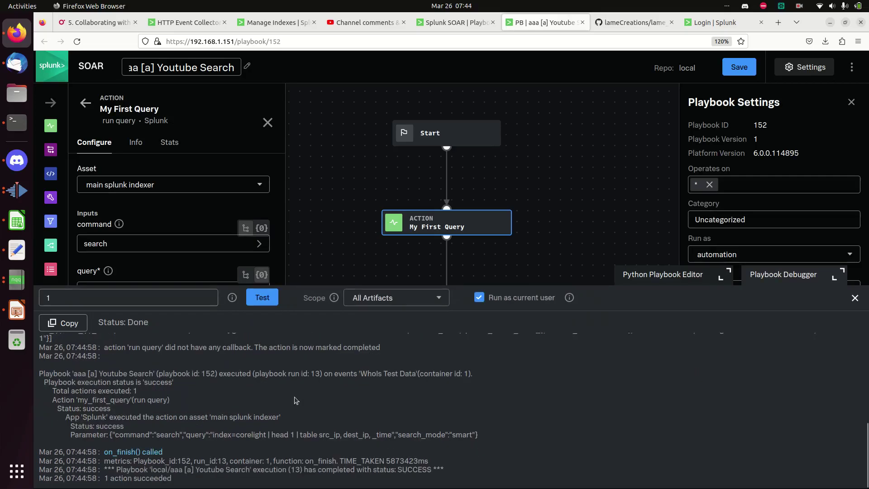
Examine the debugger log of the test run from the playbook start to its final execution status.
scroll(296, 416, up, 10)
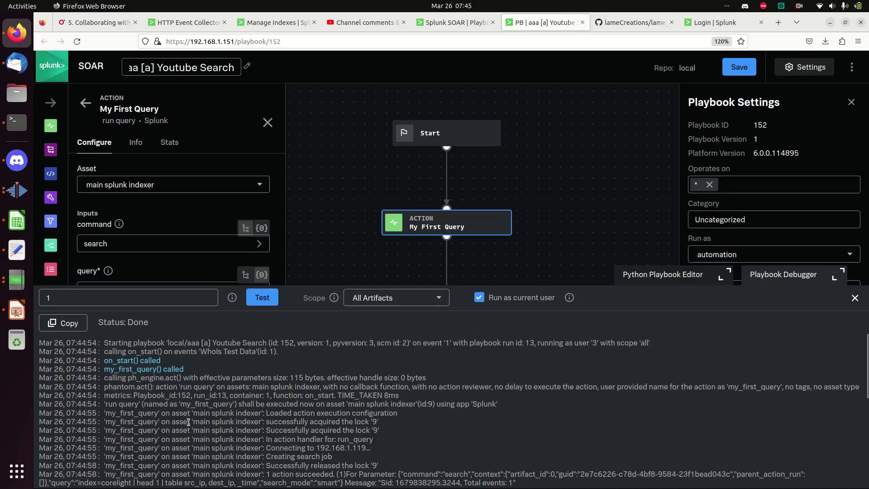
scroll(251, 429, down, 2)
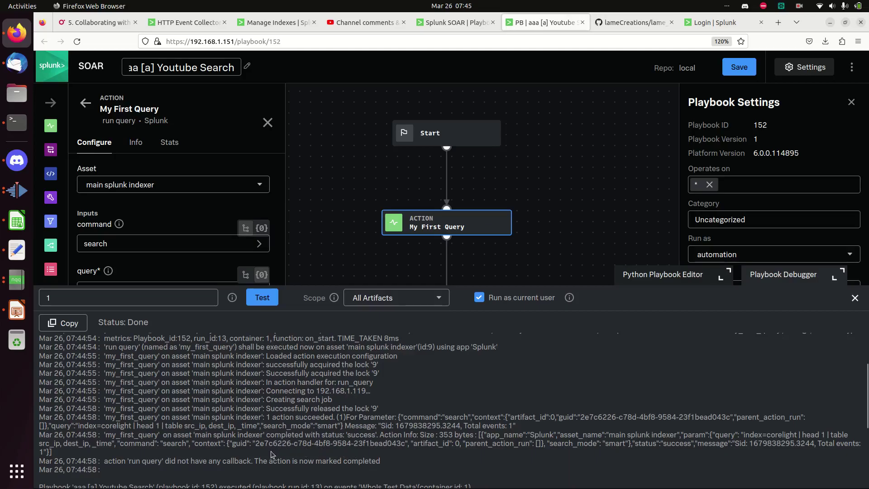
scroll(252, 450, down, 2)
scroll(165, 454, down, 2)
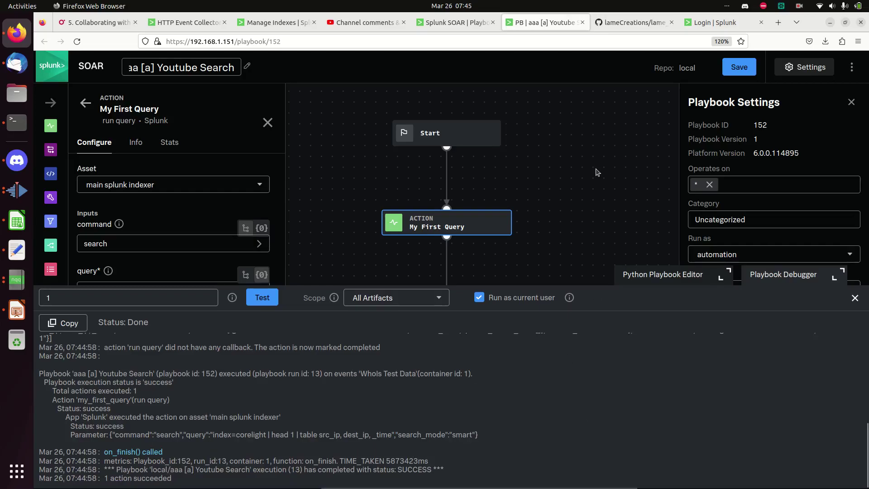
click(855, 300)
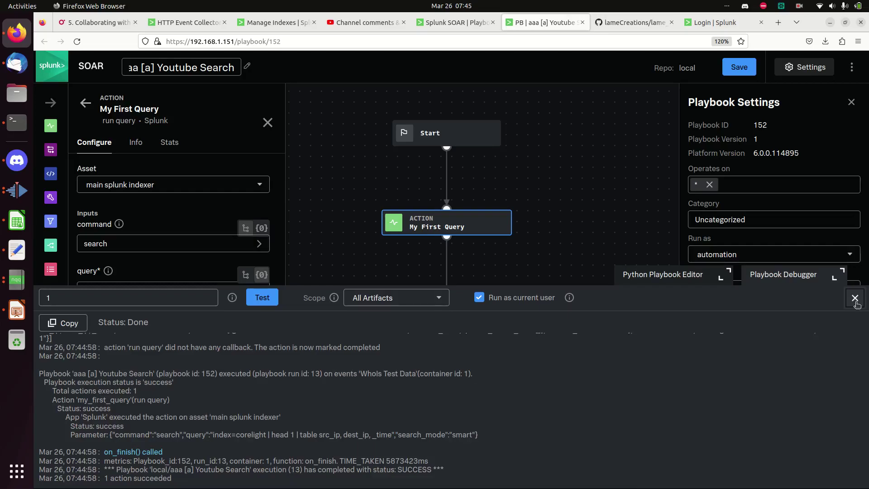
Duplicate the playbook's browser tab and go to the SOAR home dashboard in the copy.
right_click(558, 26)
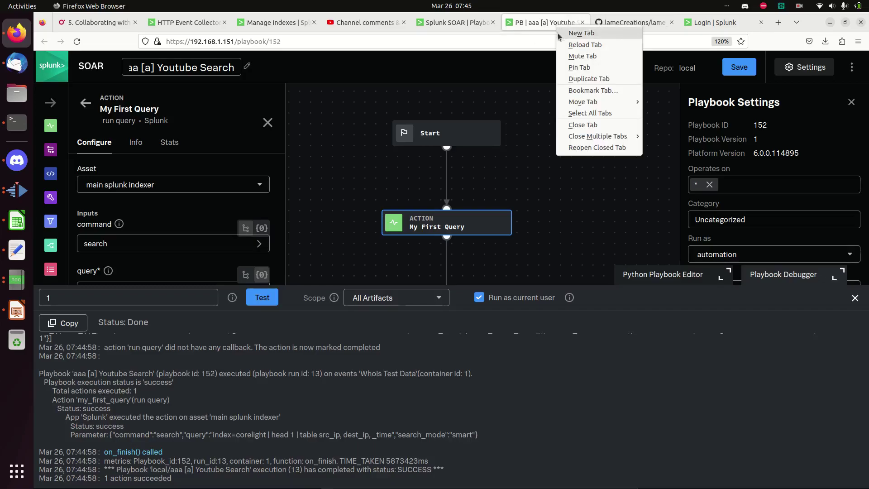
click(588, 78)
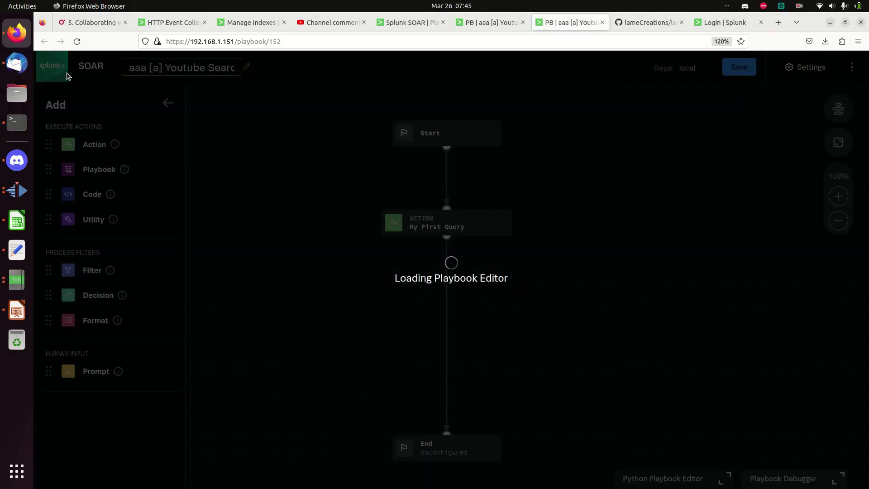
click(86, 73)
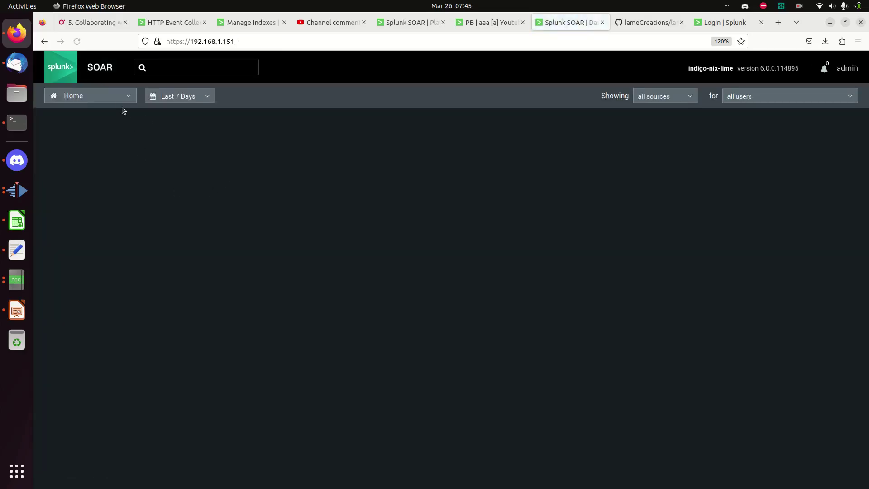
Go to the Sources event list and view the artifacts of the "My First SOAR Alert" event.
click(119, 96)
click(96, 95)
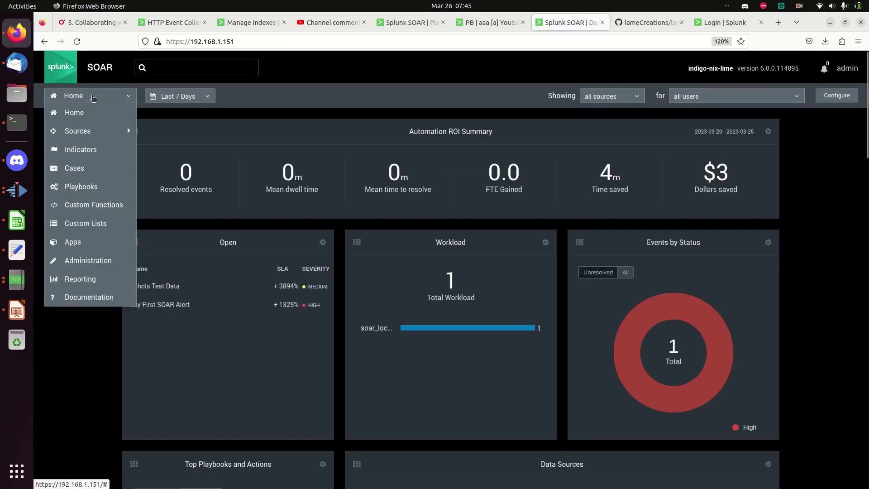
mouse_move(80, 135)
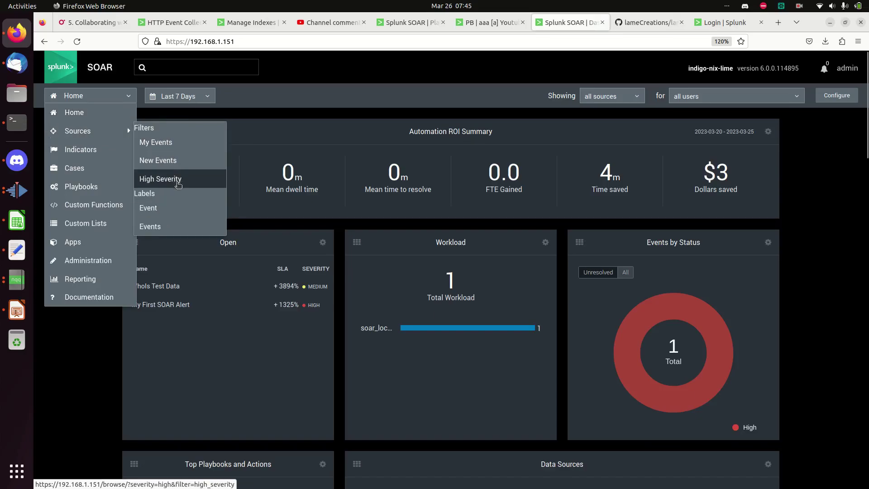
click(93, 136)
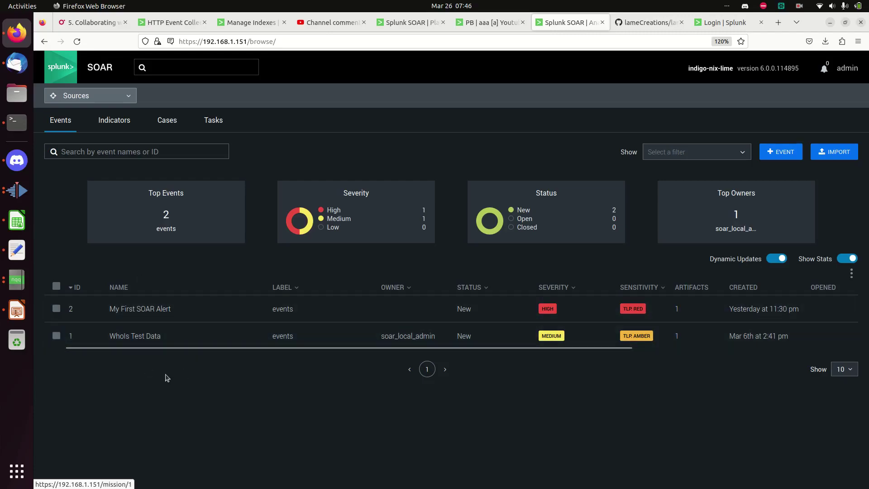
click(145, 314)
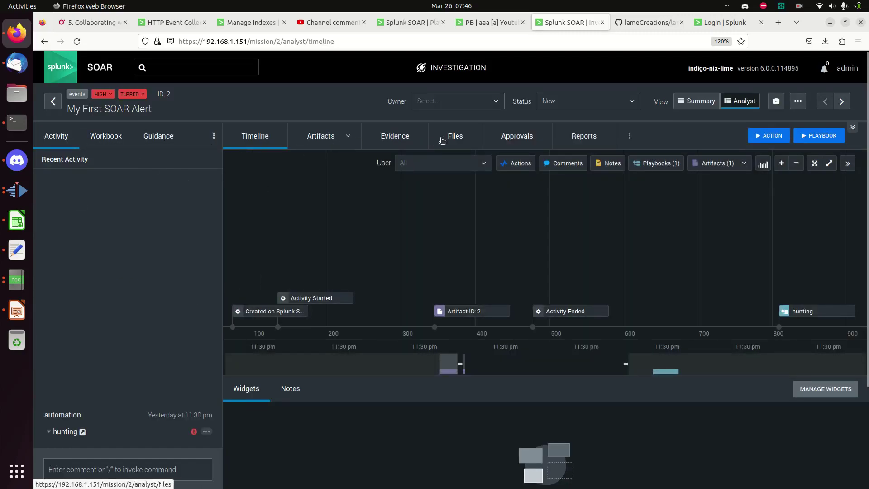
click(330, 143)
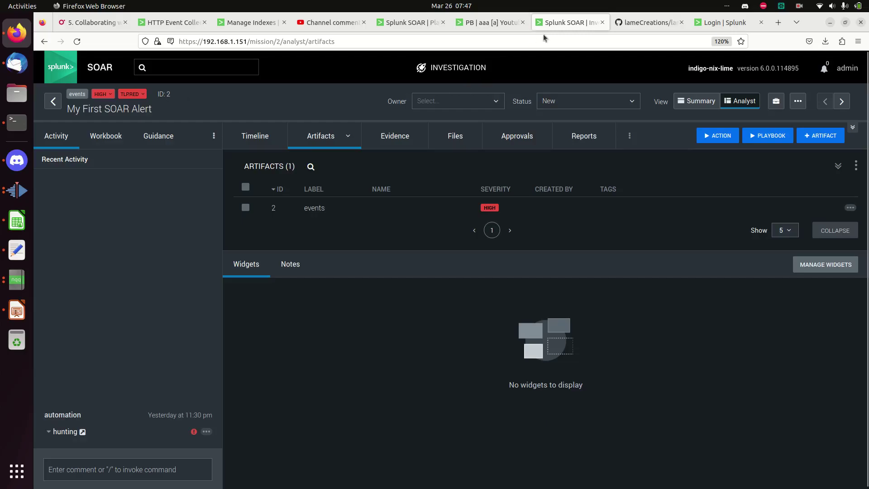
Return to the playbook editor and set the debugger's event ID to 3.
click(490, 22)
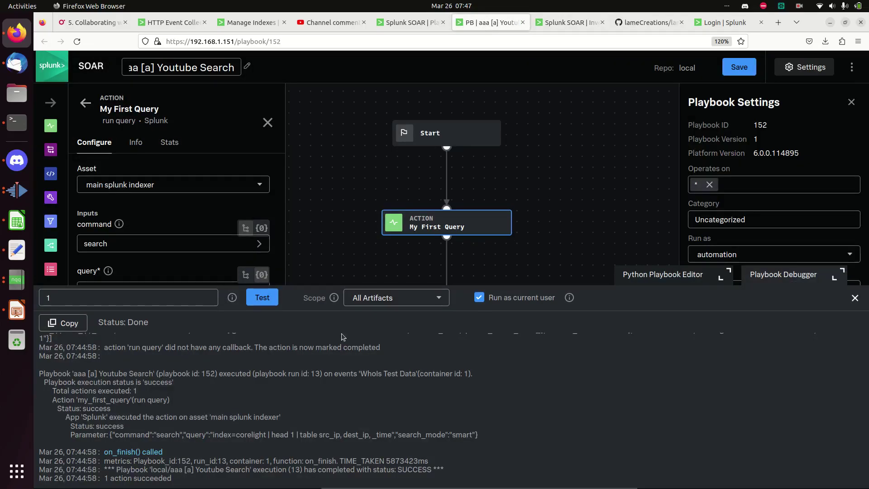
click(155, 300)
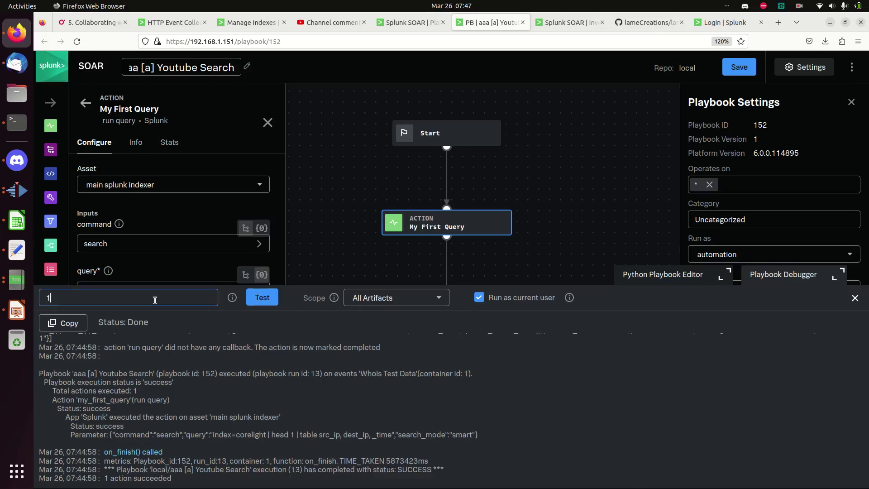
key(BackSpace)
text(1)
key(BackSpace)
text(3)
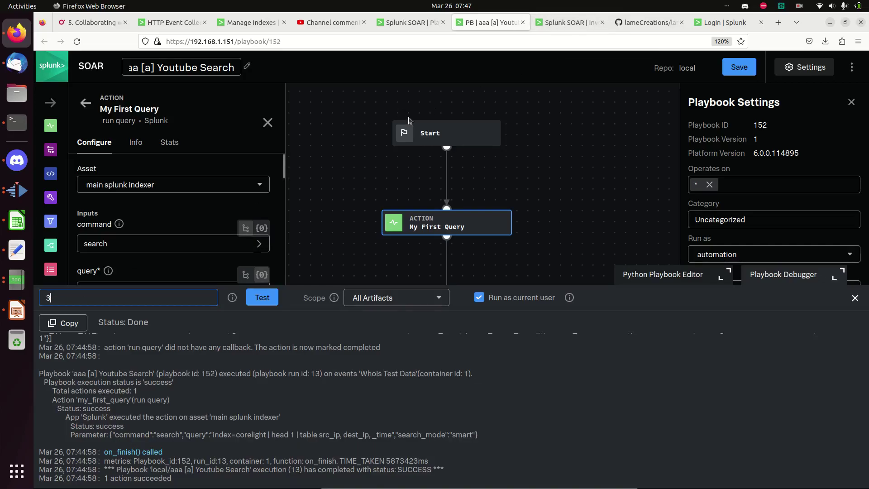
mouse_move(436, 228)
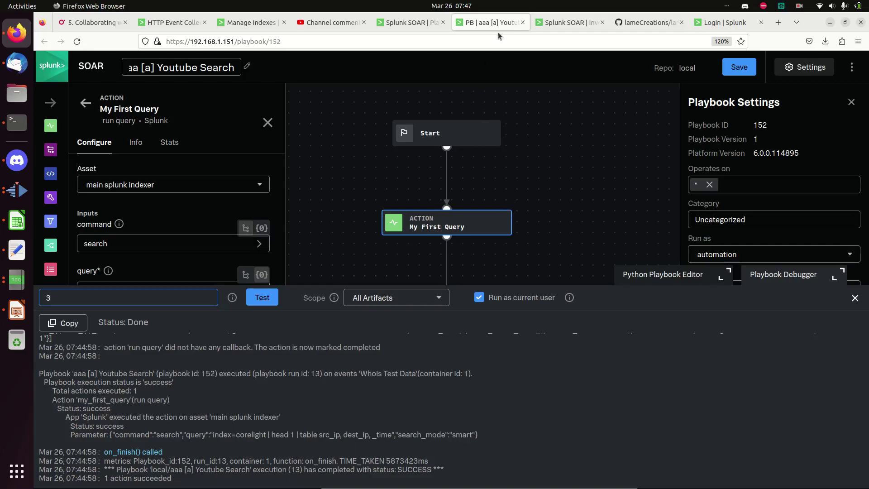
Return to the event list, open the "WhoIs Test Data" event and show its my_first_query action run from the recent activity.
click(560, 25)
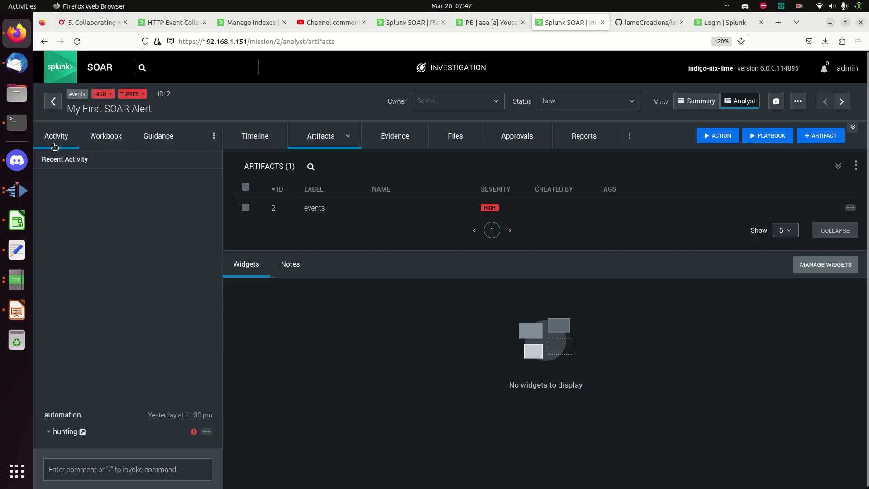
click(52, 100)
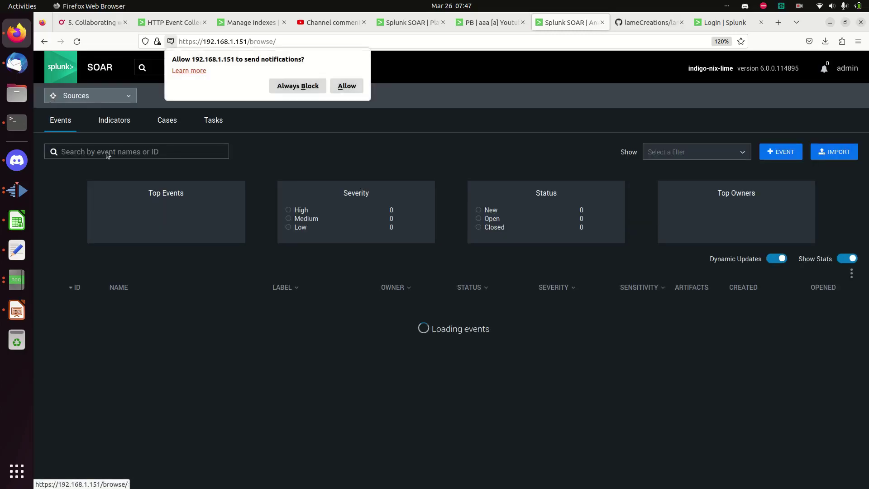
click(135, 338)
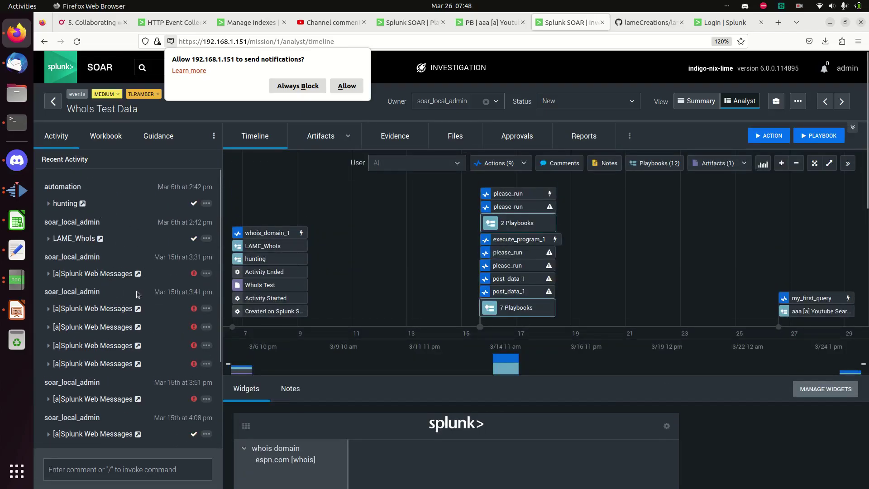
scroll(136, 294, down, 3)
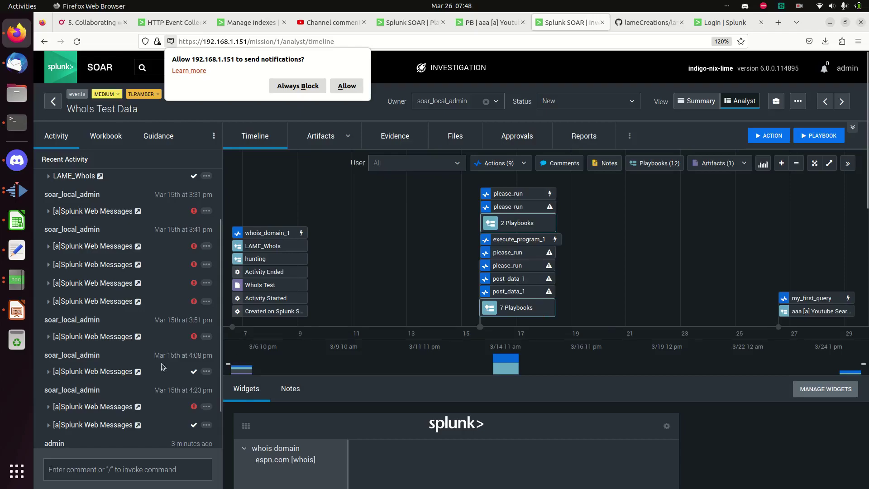
scroll(108, 367, down, 2)
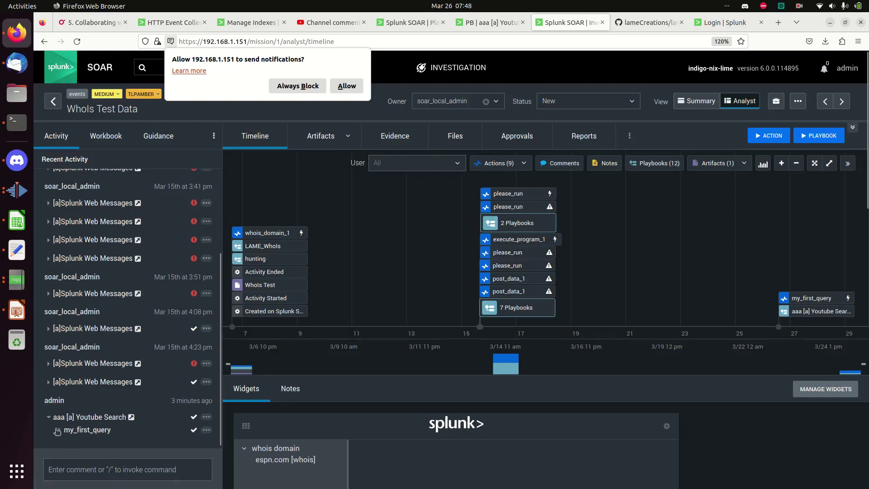
click(87, 431)
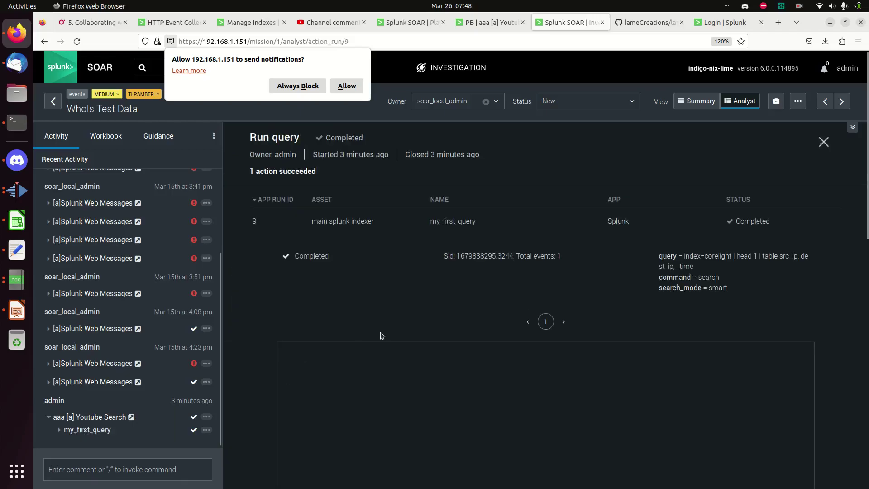
Examine the my_first_query results and expand the JSON object down to the parameter and context entries.
scroll(507, 404, down, 1)
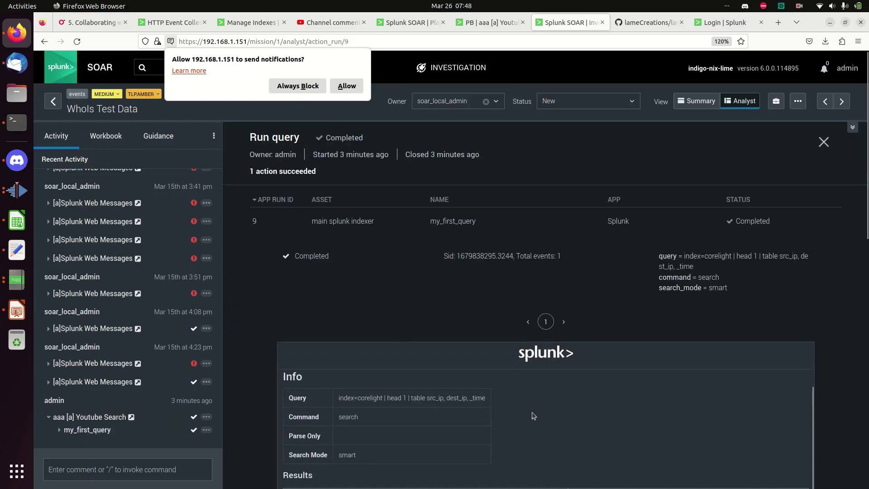
scroll(694, 438, down, 4)
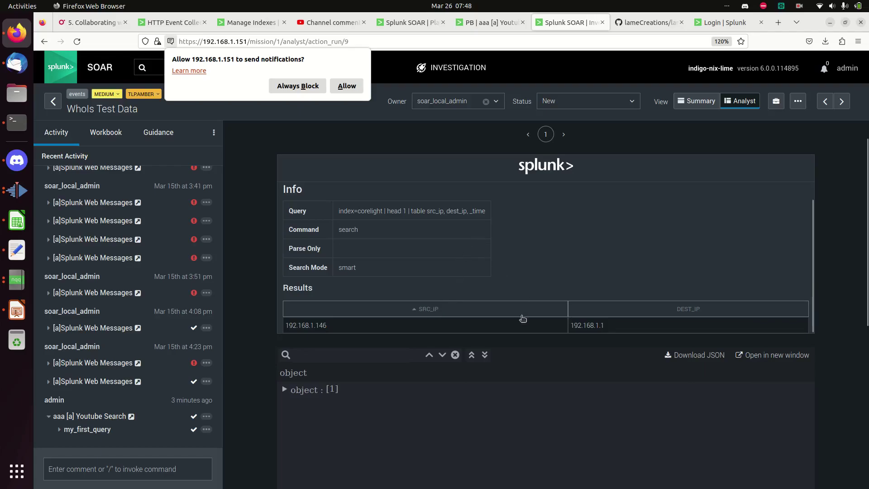
scroll(645, 324, down, 3)
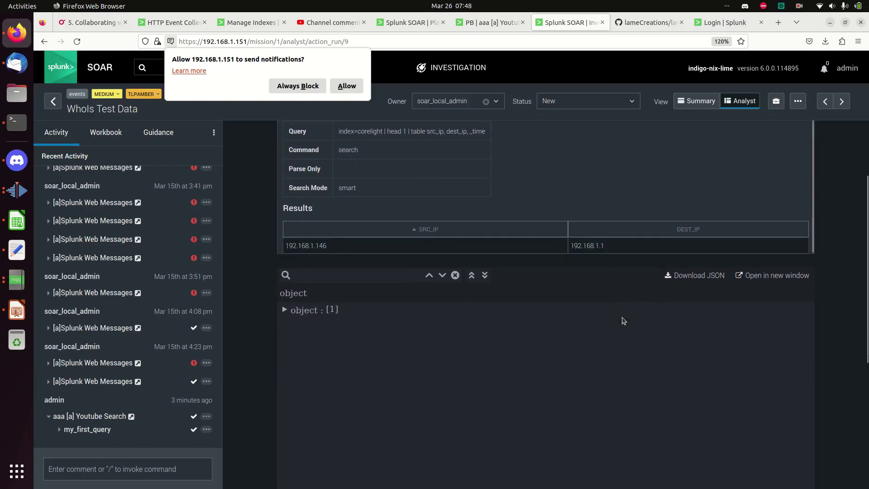
click(285, 266)
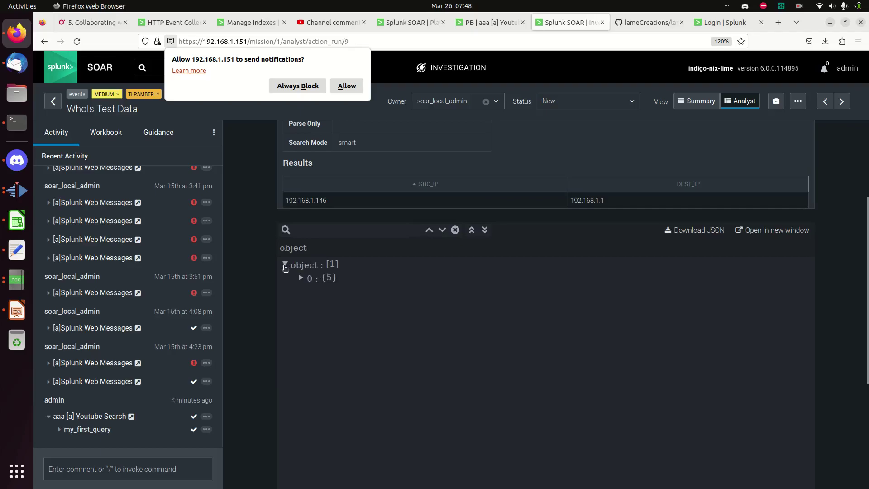
click(302, 278)
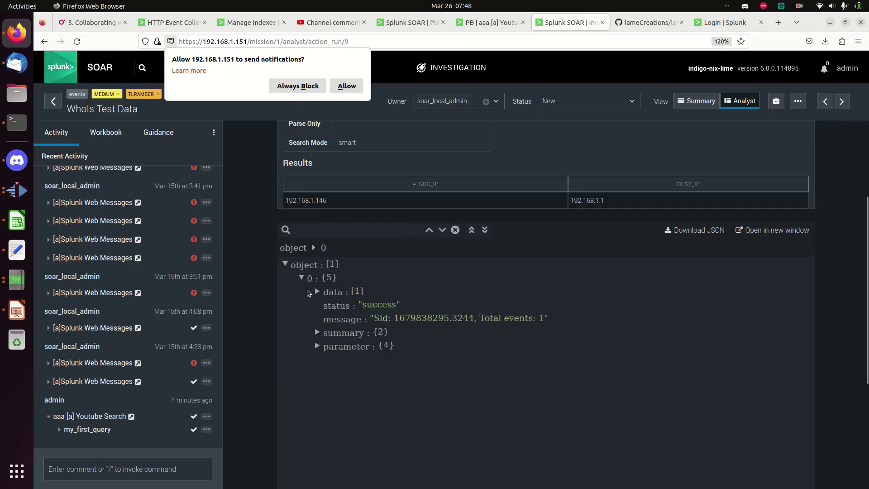
click(318, 347)
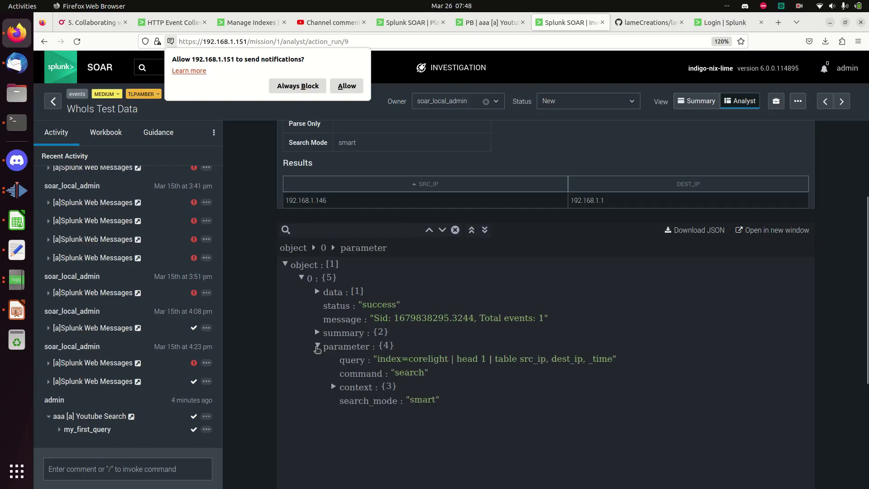
click(335, 386)
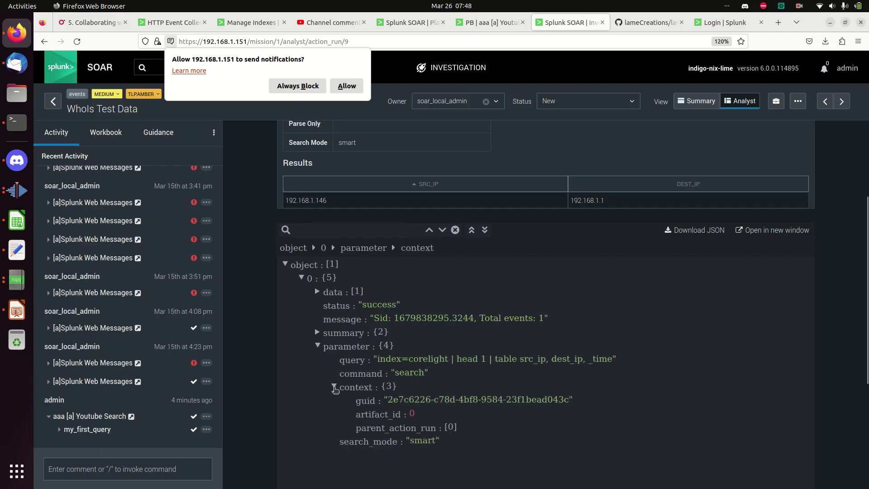
Collapse the JSON object and review the my_first_query run's status, query info and results table.
scroll(265, 343, up, 2)
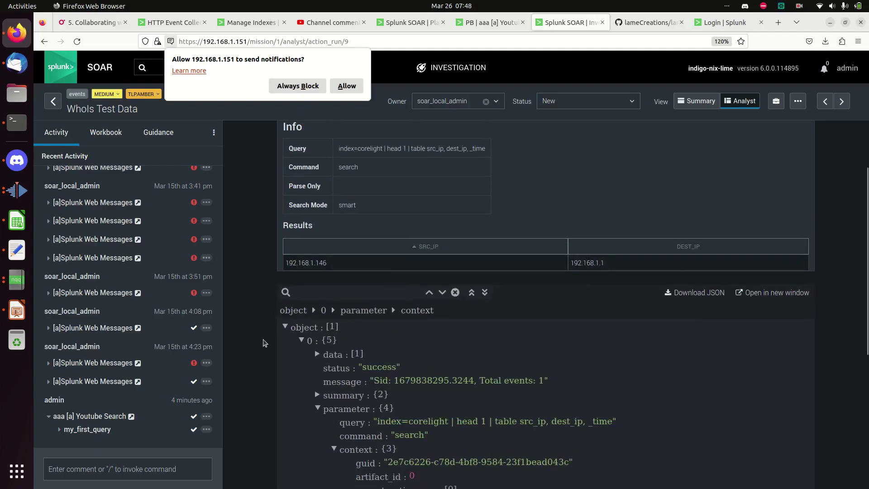
click(285, 328)
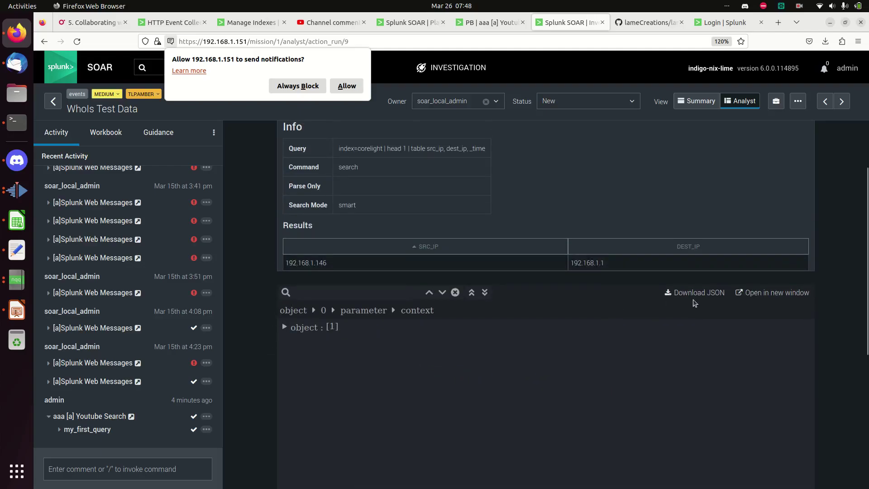
scroll(358, 362, up, 4)
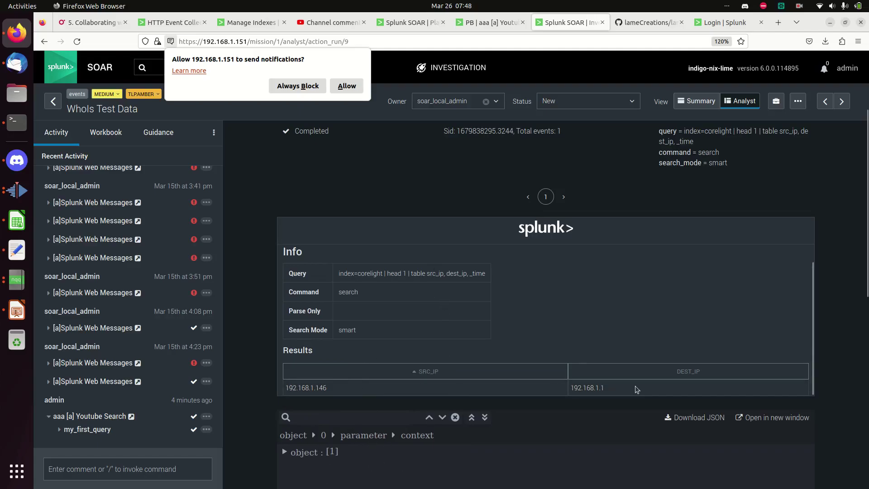
scroll(413, 311, up, 3)
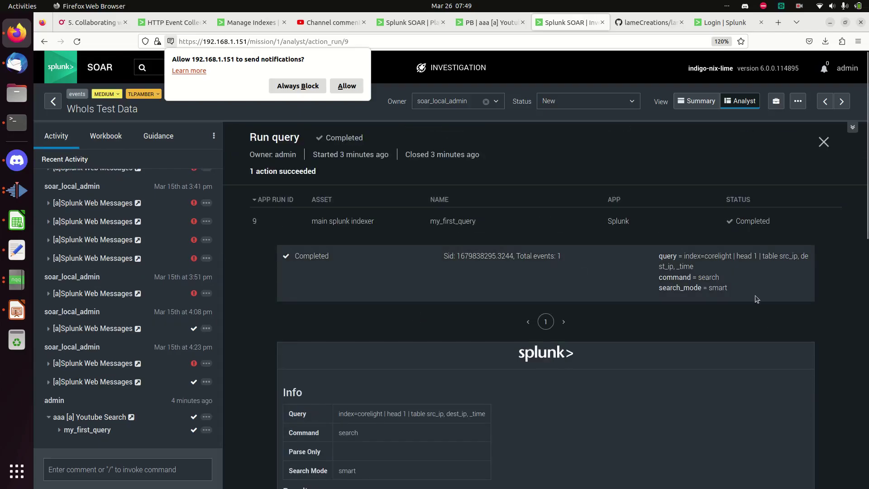
scroll(317, 325, down, 2)
scroll(484, 318, down, 4)
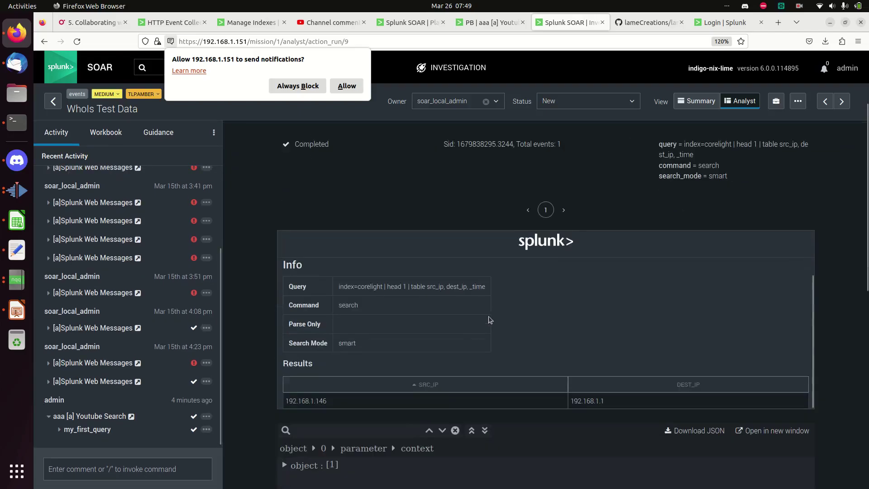
scroll(587, 381, up, 6)
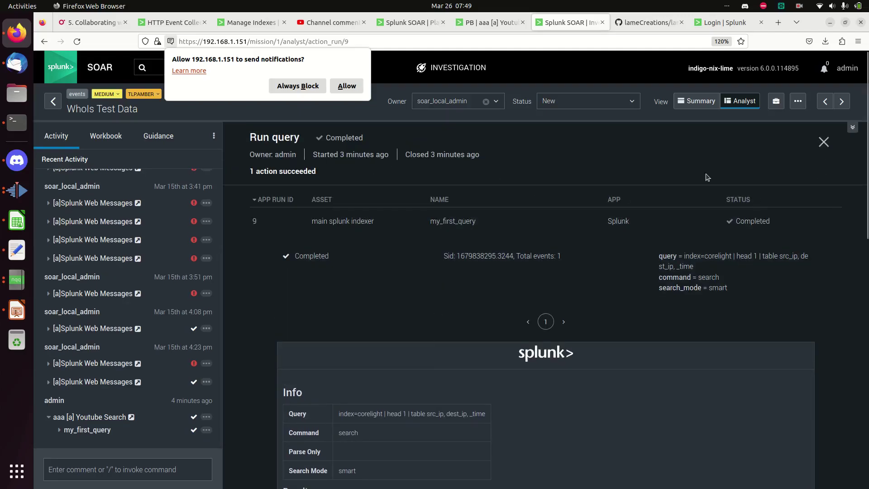
Allow the site to send notifications and check the options available for the my_first_query action run.
click(348, 86)
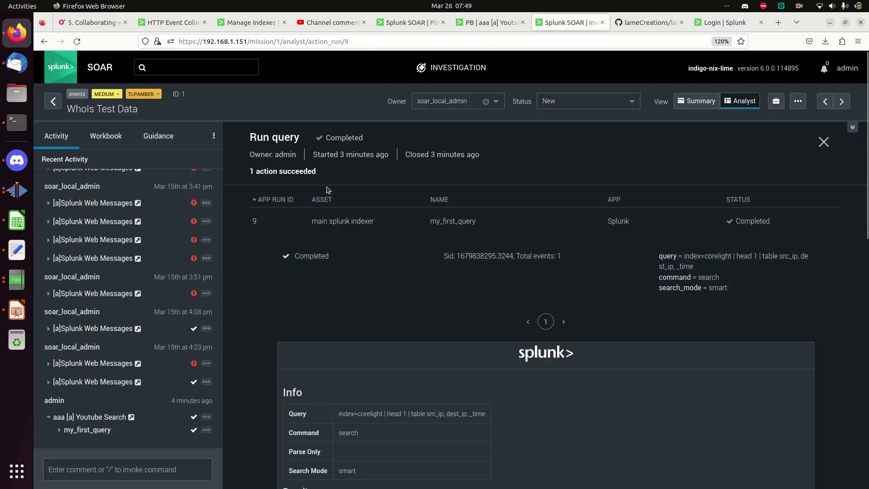
click(206, 429)
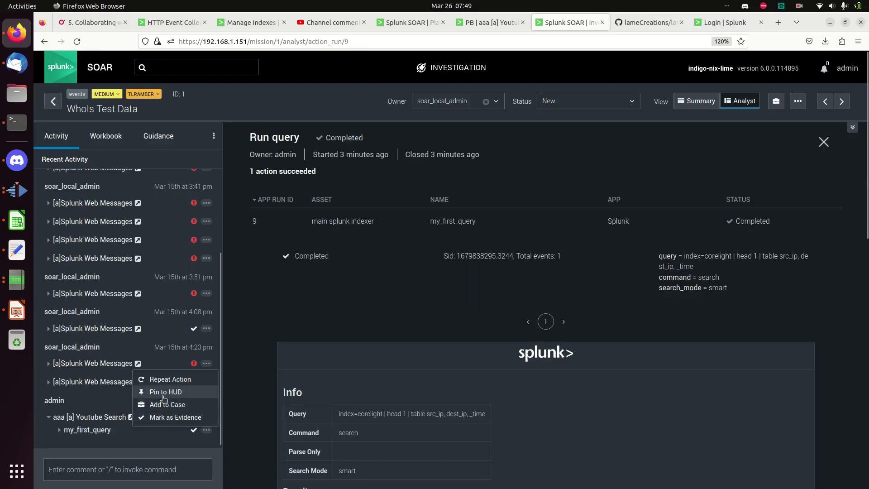
click(117, 432)
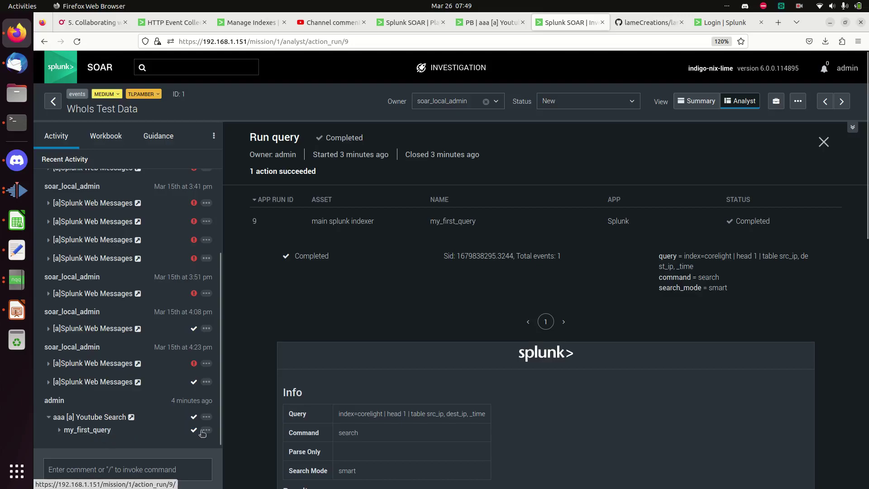
scroll(357, 434, down, 1)
scroll(379, 408, up, 1)
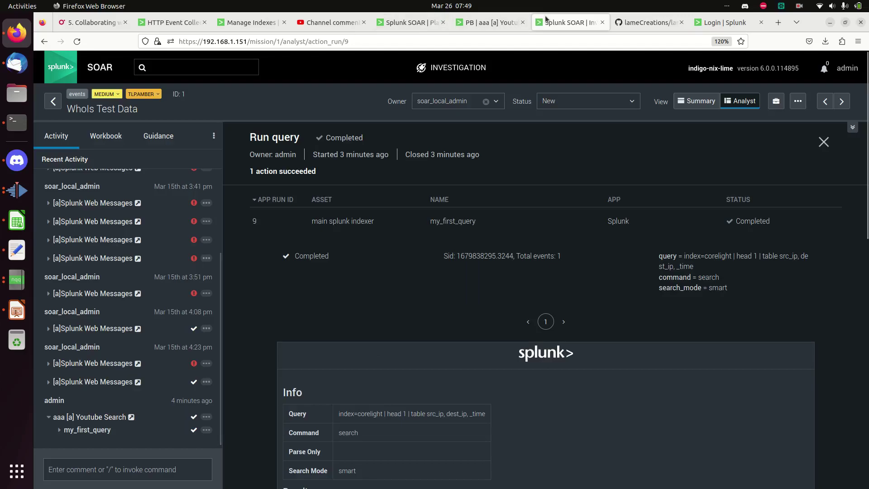
Open the "My First SOAR Alert" event from the event list, and test the playbook on event ID 2 in the debugger.
click(53, 101)
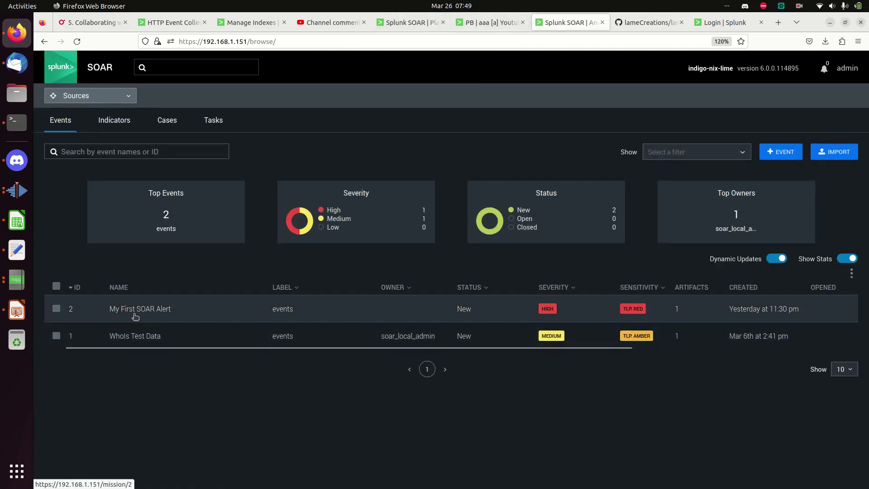
click(135, 312)
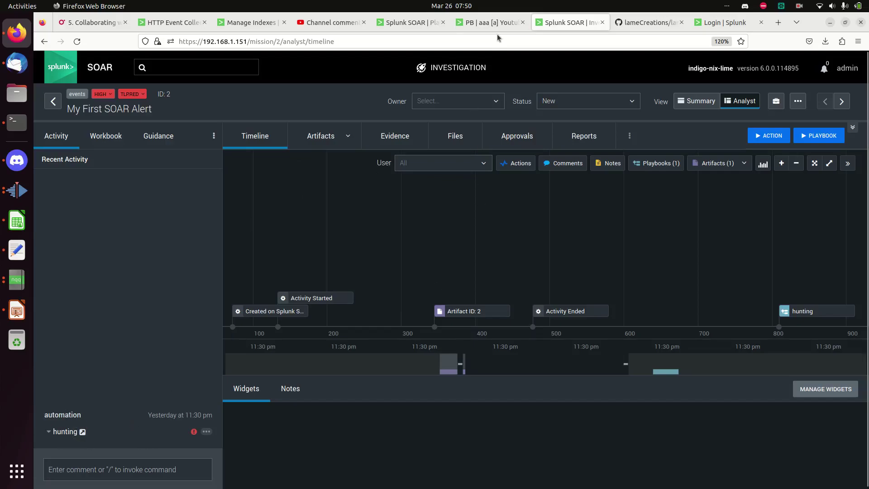
click(491, 22)
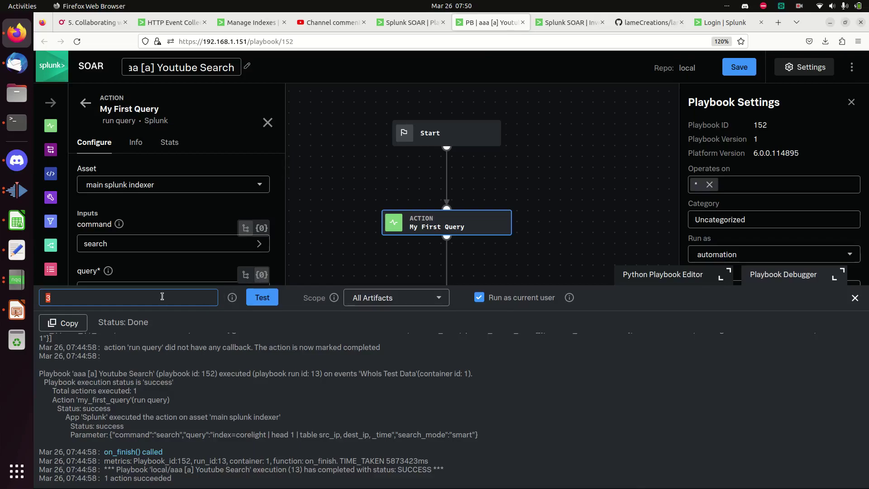
text(2)
click(264, 300)
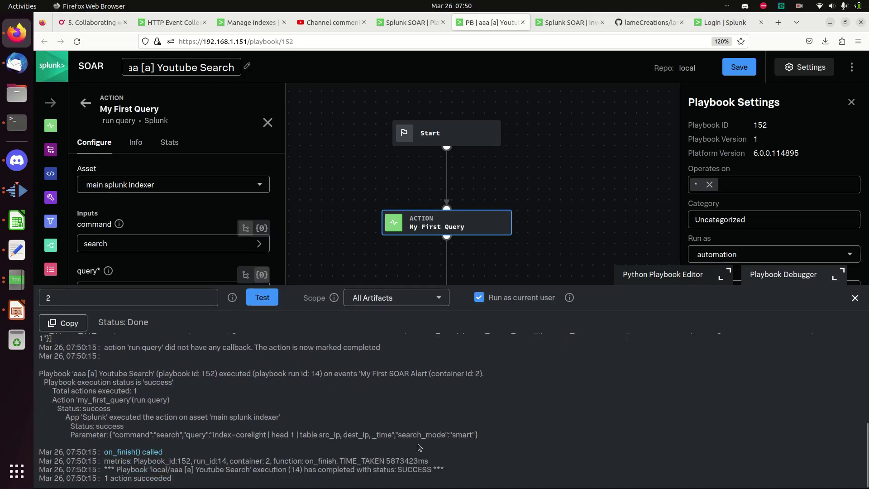
Return to the "My First SOAR Alert" event and examine the query info and results in its run query widget.
click(566, 22)
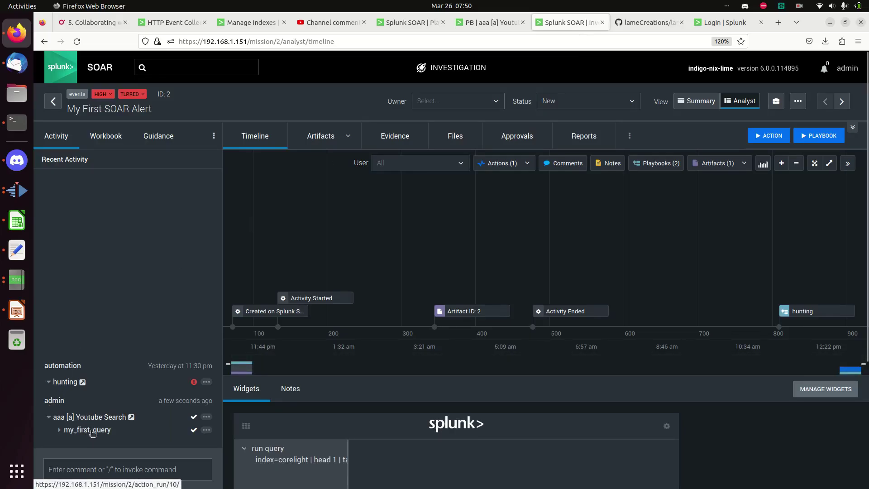
scroll(361, 422, down, 3)
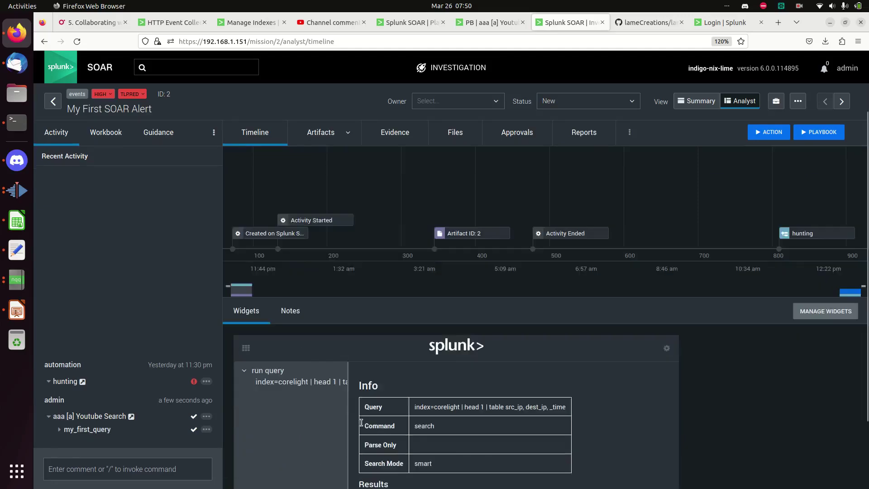
scroll(361, 423, down, 2)
scroll(456, 397, down, 1)
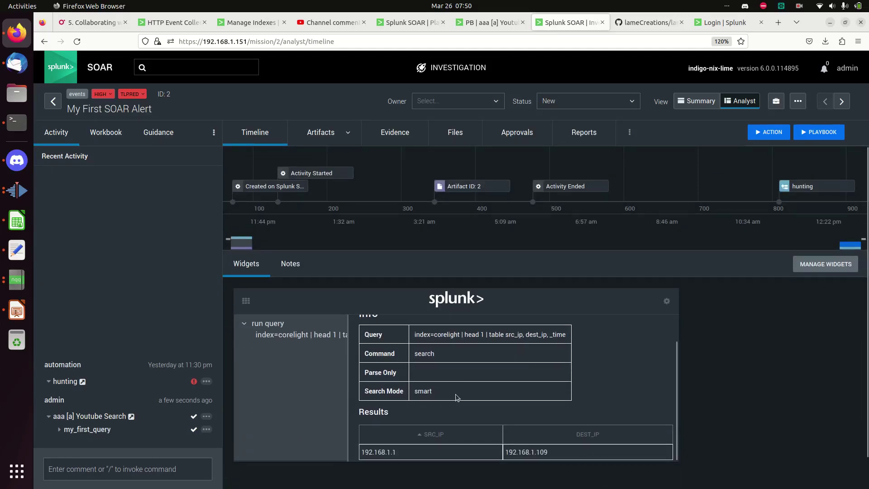
scroll(456, 397, down, 2)
scroll(363, 391, up, 5)
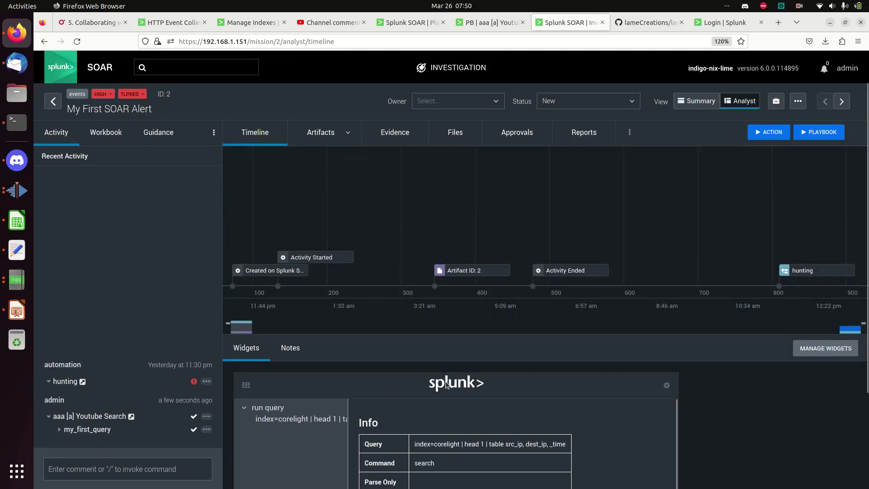
Look at the event's notes section and go back to its widgets.
click(287, 350)
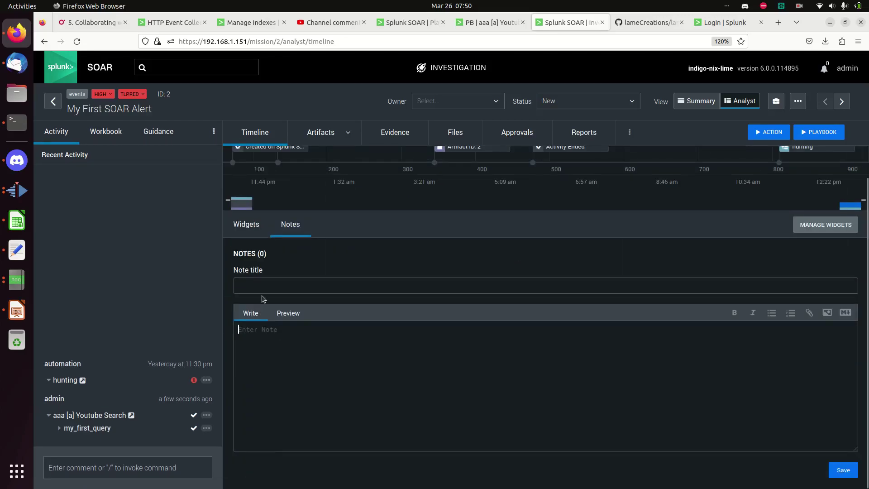
click(249, 223)
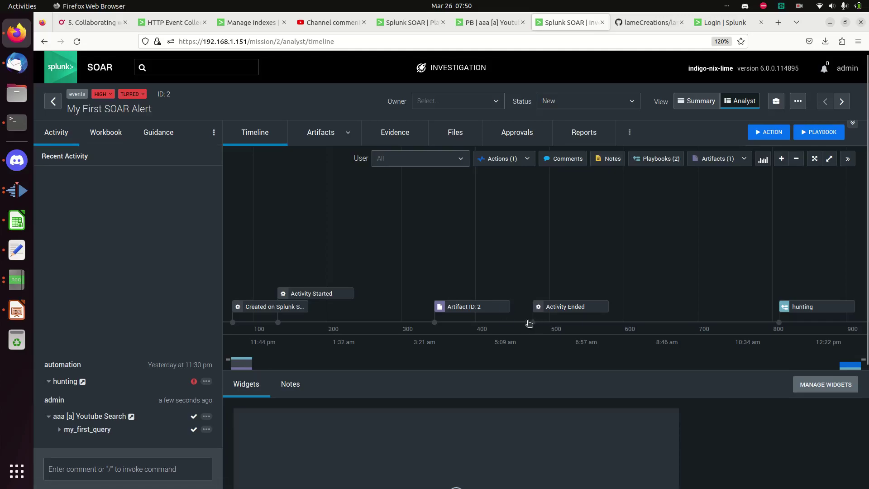
scroll(686, 446, down, 2)
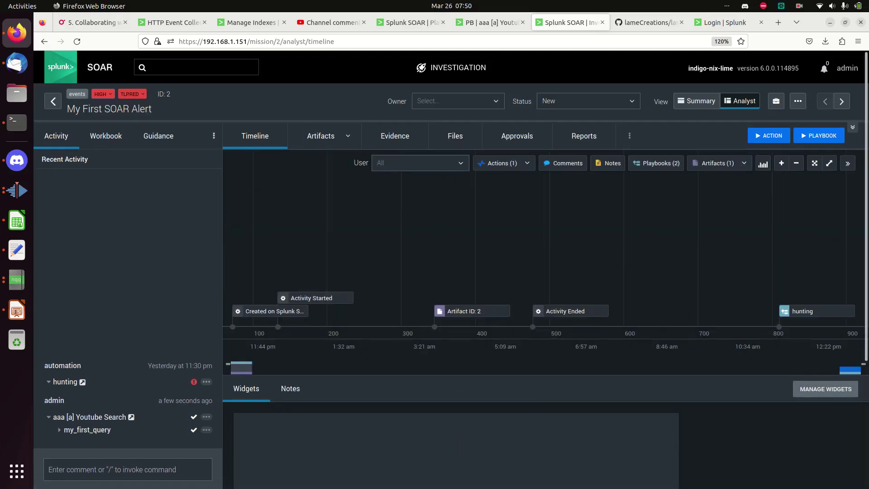
Run the "aaa [a] Youtube Search" playbook directly from the "My First SOAR Alert" event.
click(810, 135)
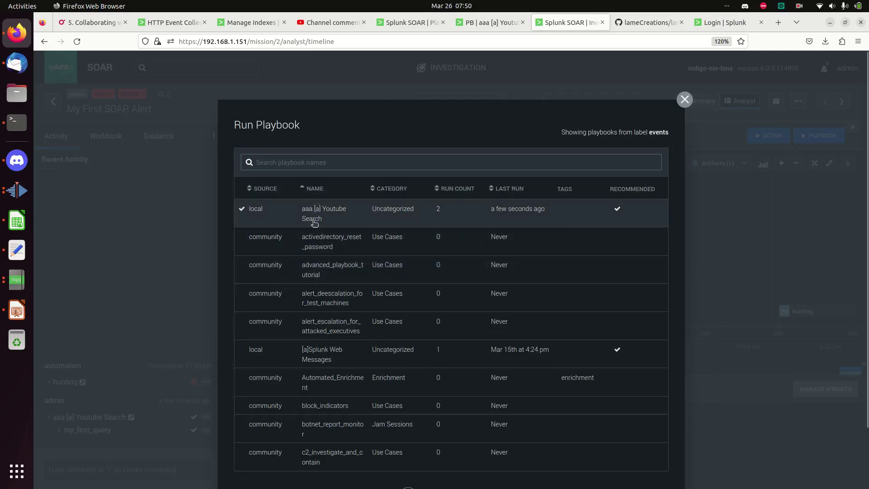
scroll(630, 317, down, 3)
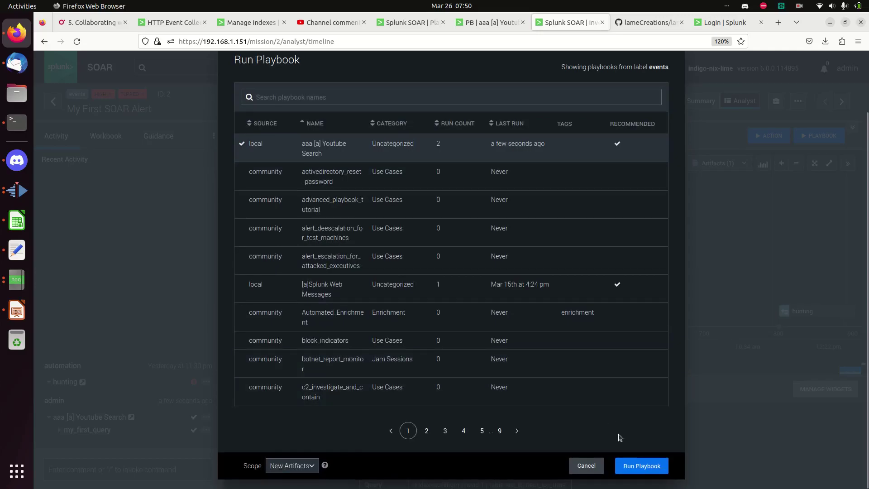
click(642, 466)
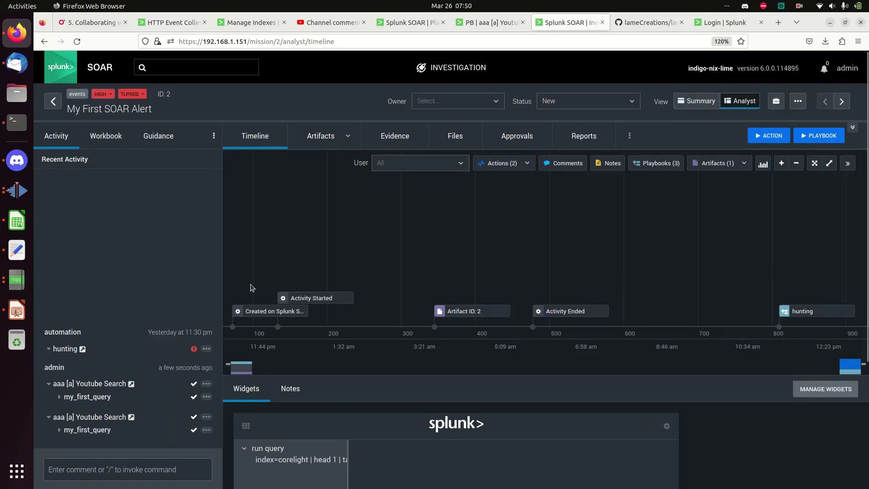
Return to the playbook editor, deselect the My First Query block and close the playbook debugger.
click(492, 23)
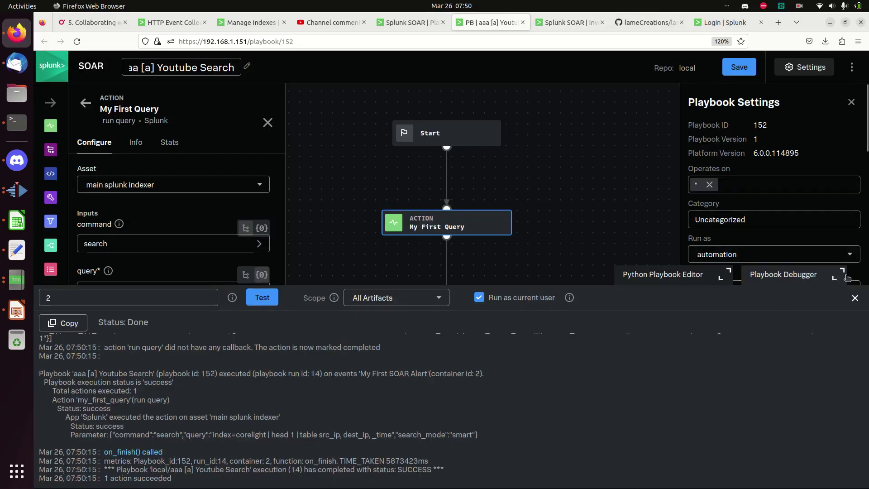
click(557, 258)
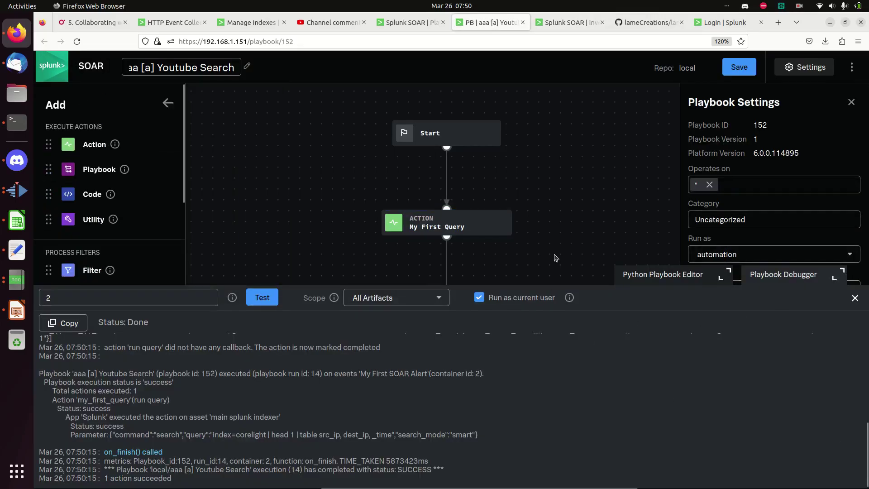
click(855, 298)
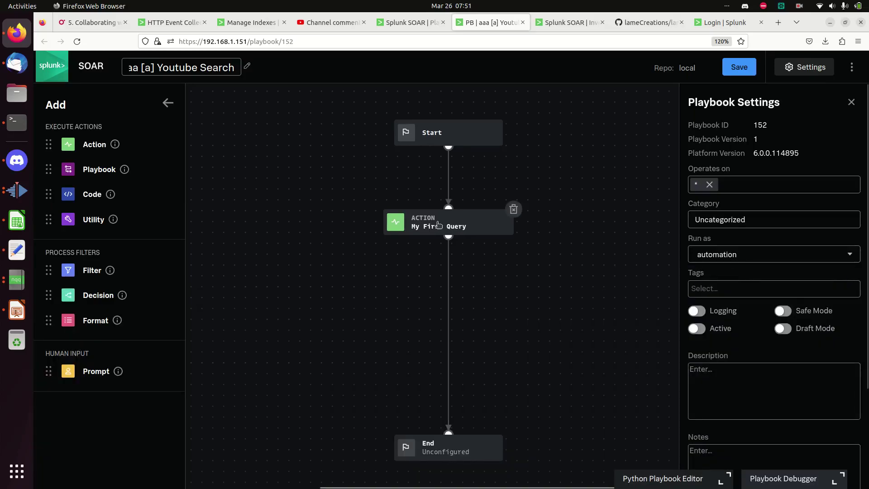